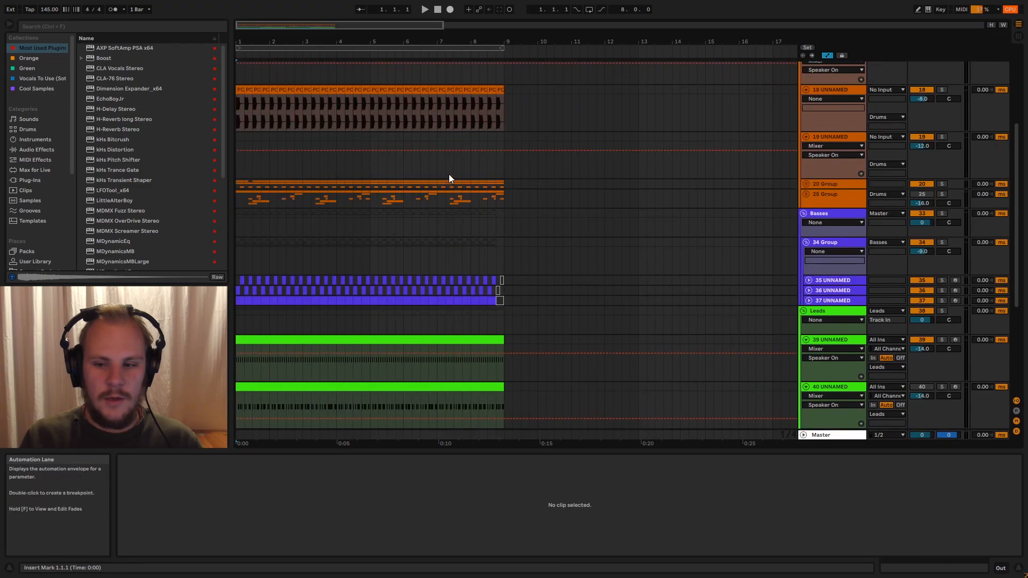
# - Look through all track groups in the arrangement and play the full eight-bar loop from the start
pyautogui.scroll(-7, 442, 185)
pyautogui.scroll(-5, 443, 185)
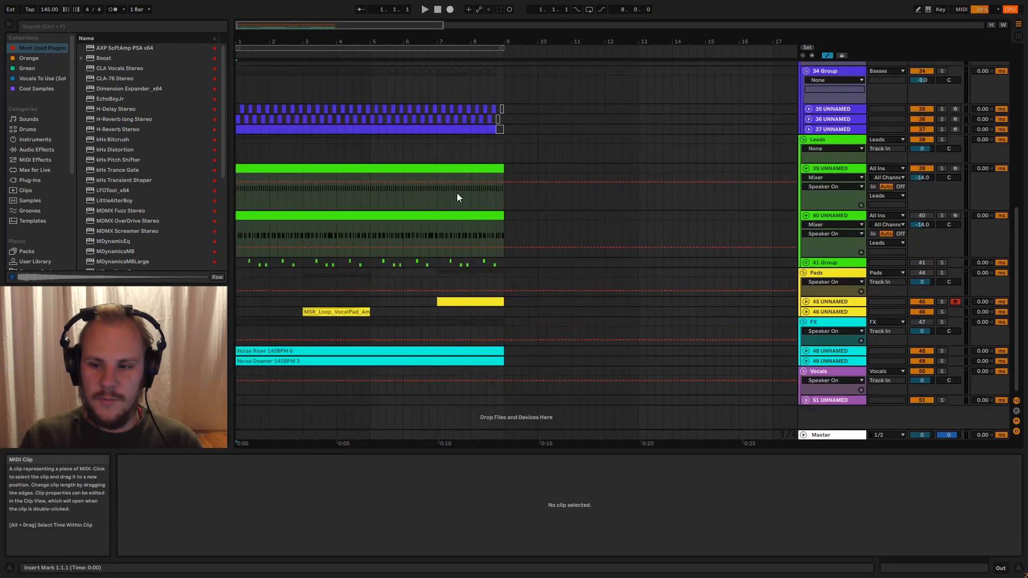
pyautogui.scroll(10, 389, 280)
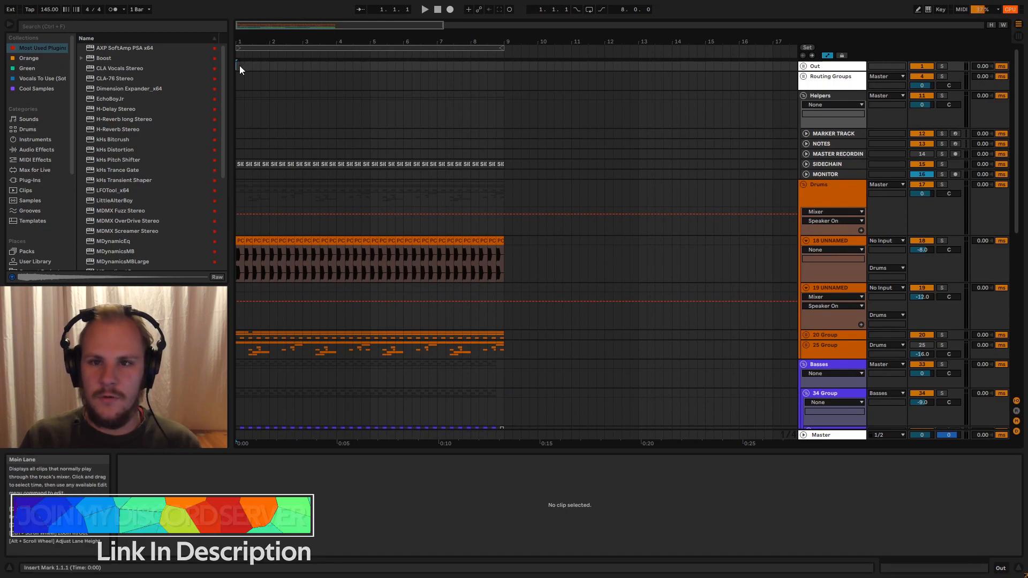
pyautogui.press('space')
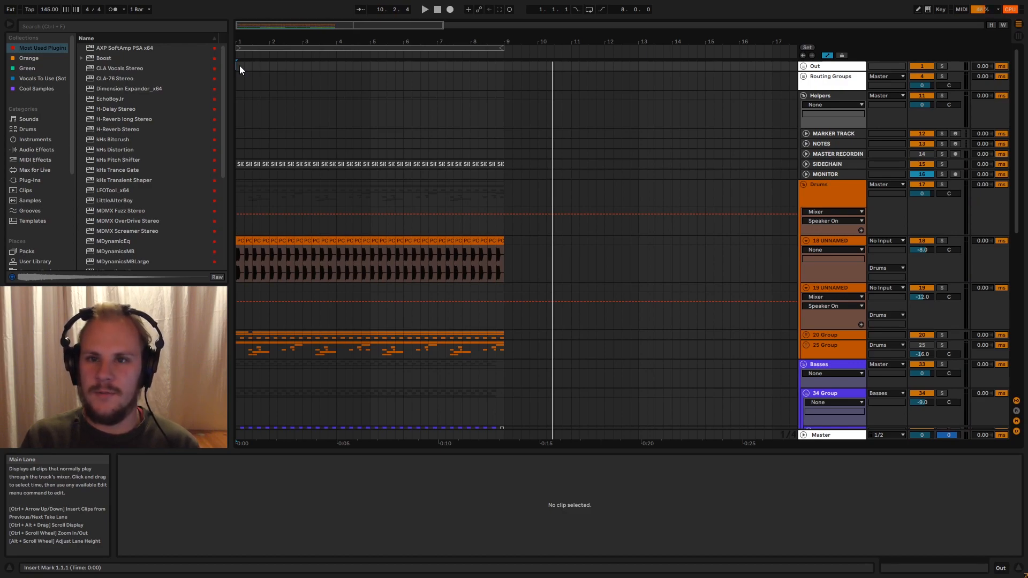
pyautogui.press('space')
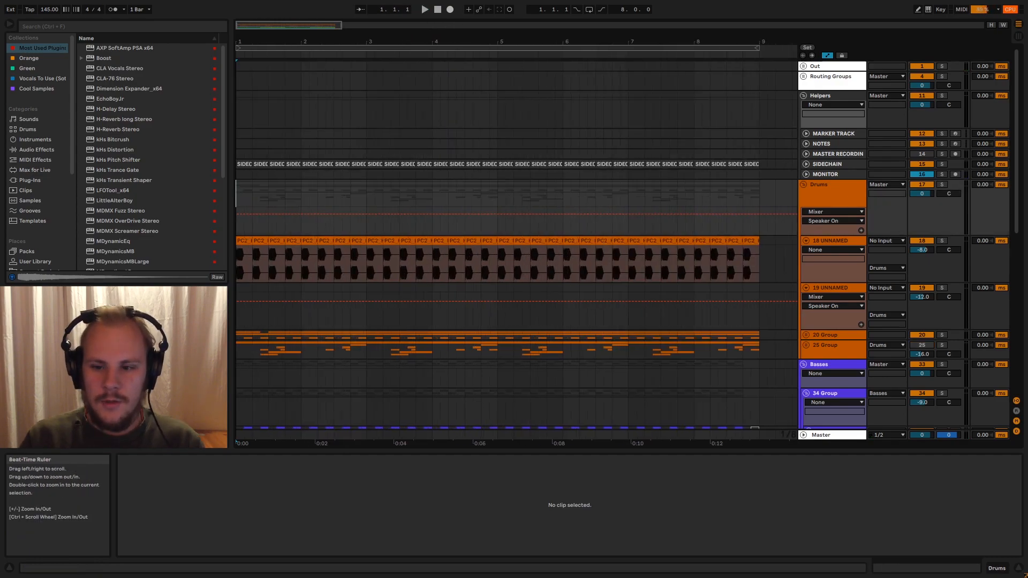
# - Fit the eight-bar loop to the arrangement width and play its opening bars with all groups audible
pyautogui.moveTo(239, 41); pyautogui.dragTo(239, 46)
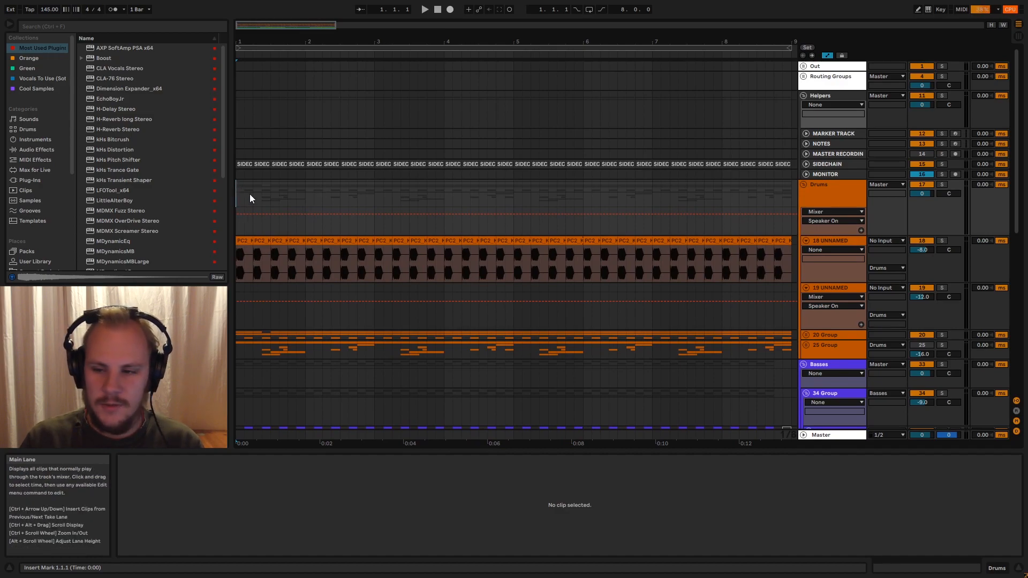
pyautogui.scroll(-3, 606, 219)
pyautogui.scroll(3, 542, 369)
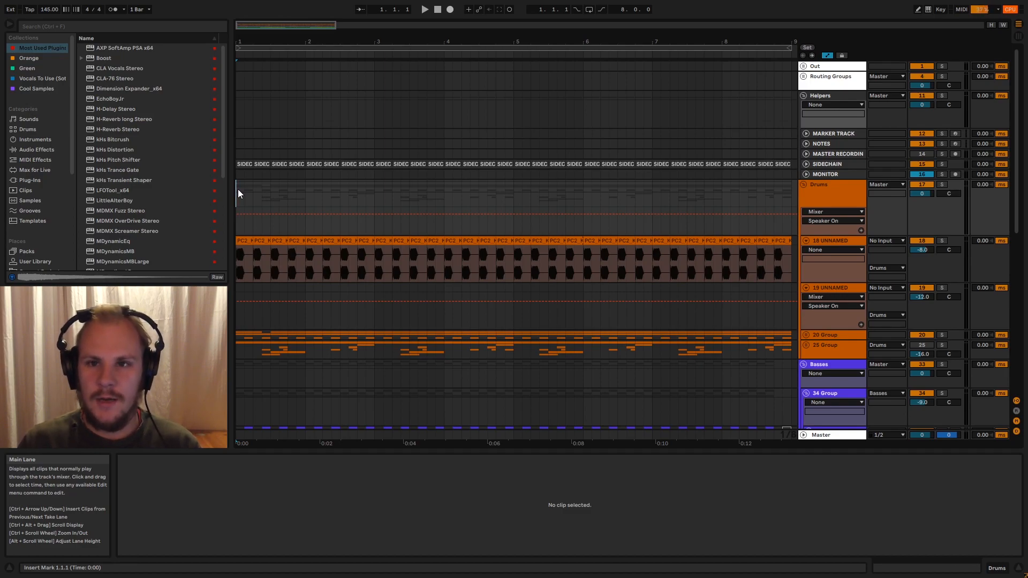
pyautogui.press('space')
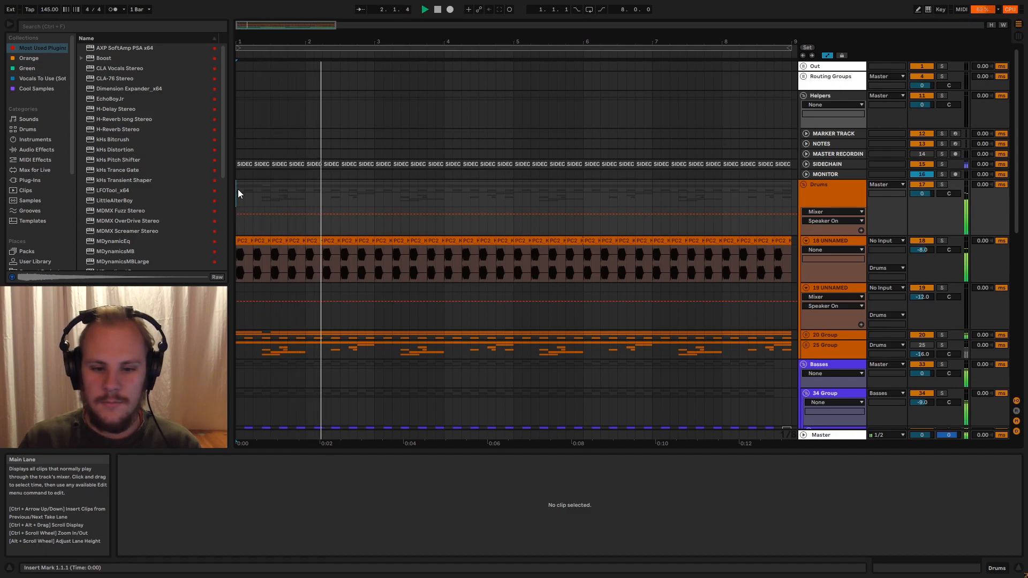
pyautogui.press('space')
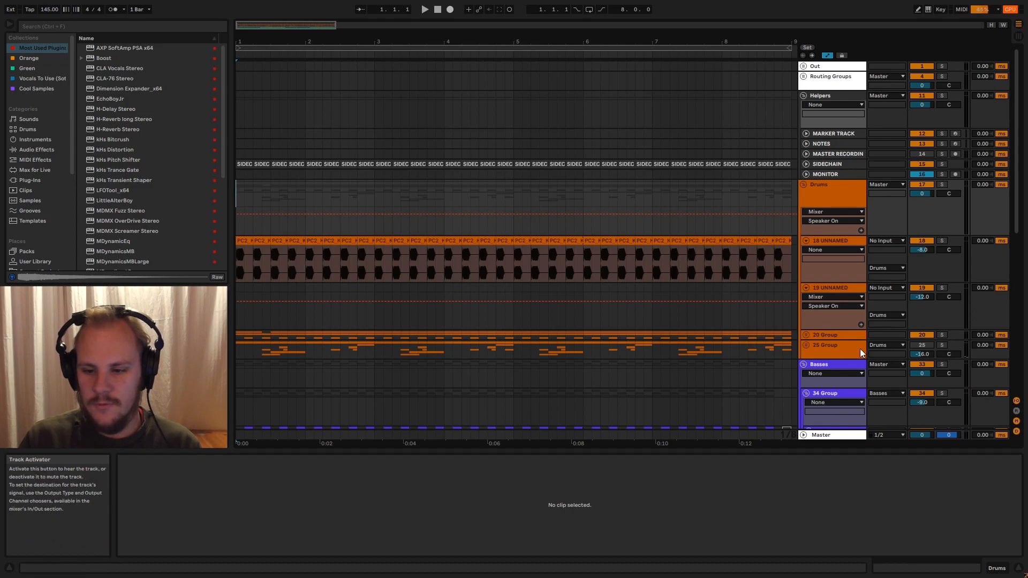
# - Unfold 25 Group inside Drums, solo it, and play the percussion loop on its own
pyautogui.click(806, 345)
pyautogui.scroll(-5, 698, 335)
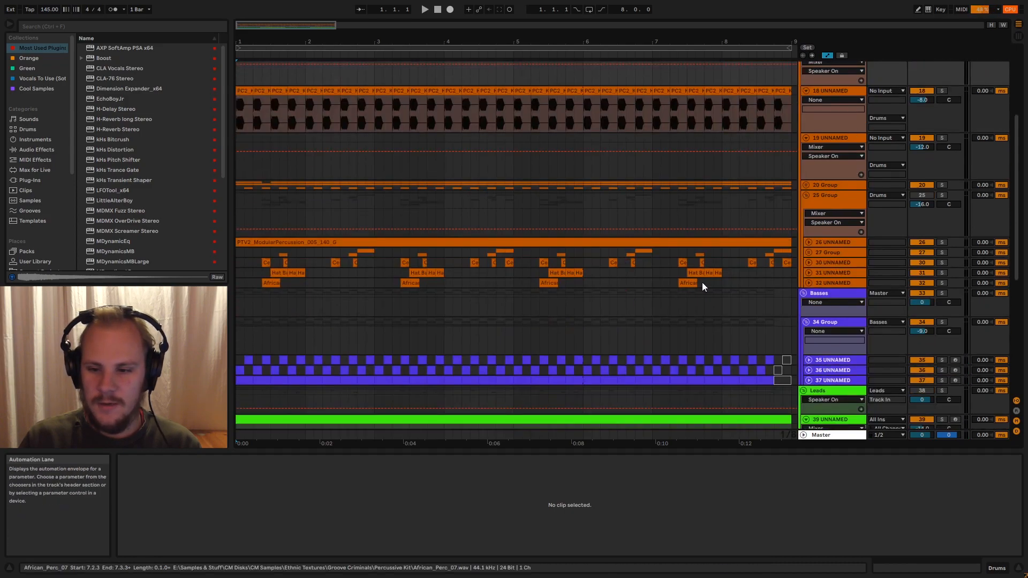
pyautogui.click(840, 207)
pyautogui.click(939, 195)
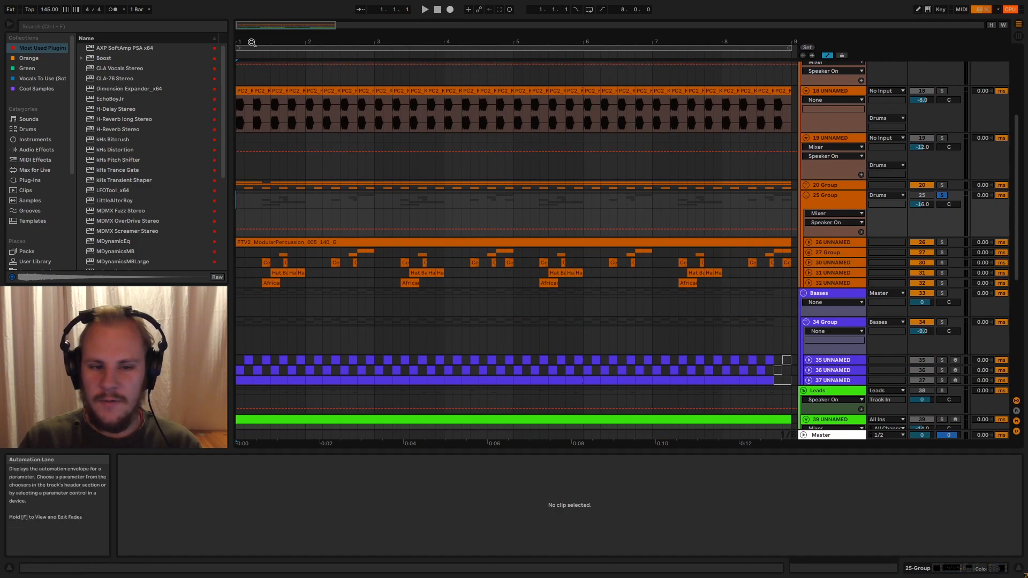
pyautogui.moveTo(252, 42); pyautogui.dragTo(263, 62)
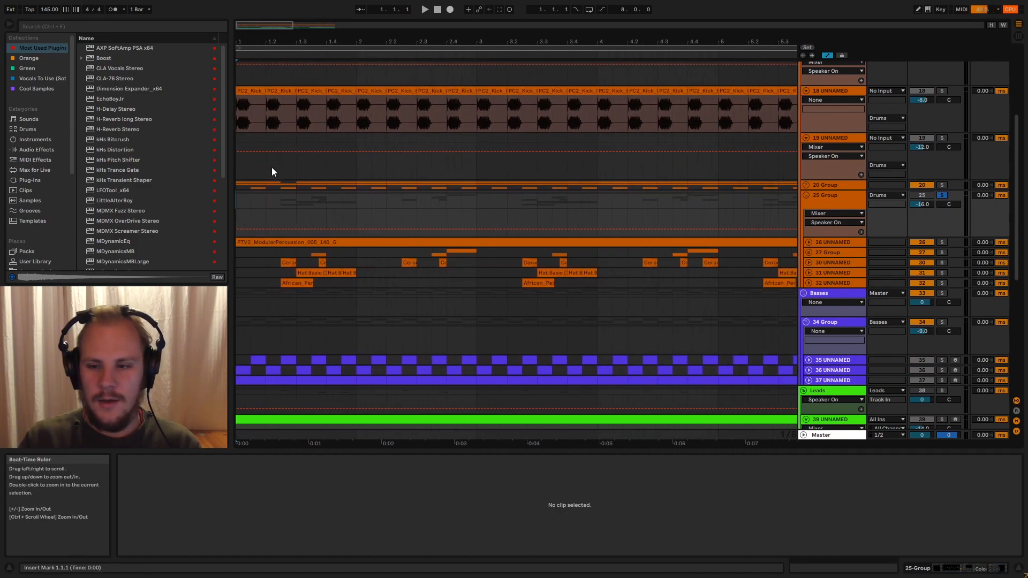
pyautogui.press('space')
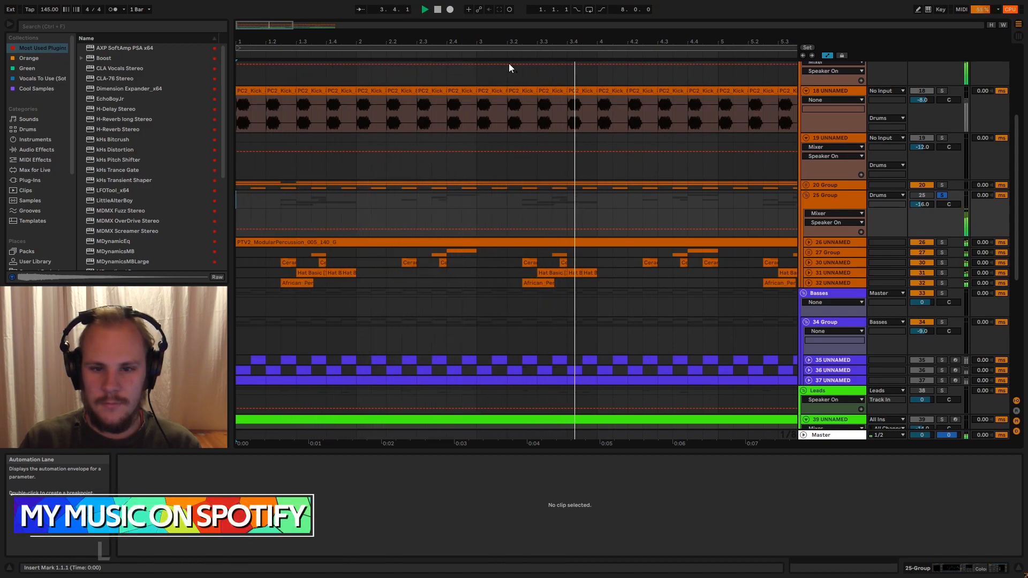
pyautogui.moveTo(377, 36)
pyautogui.mouseDown()
pyautogui.moveTo(377, 21)
pyautogui.moveTo(377, 36)
pyautogui.mouseUp()
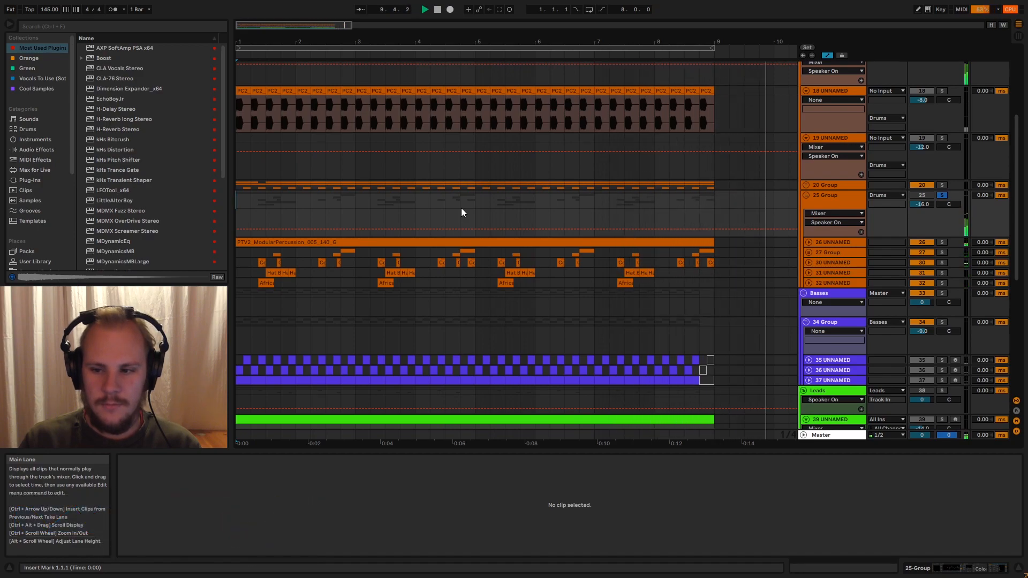
pyautogui.press('space')
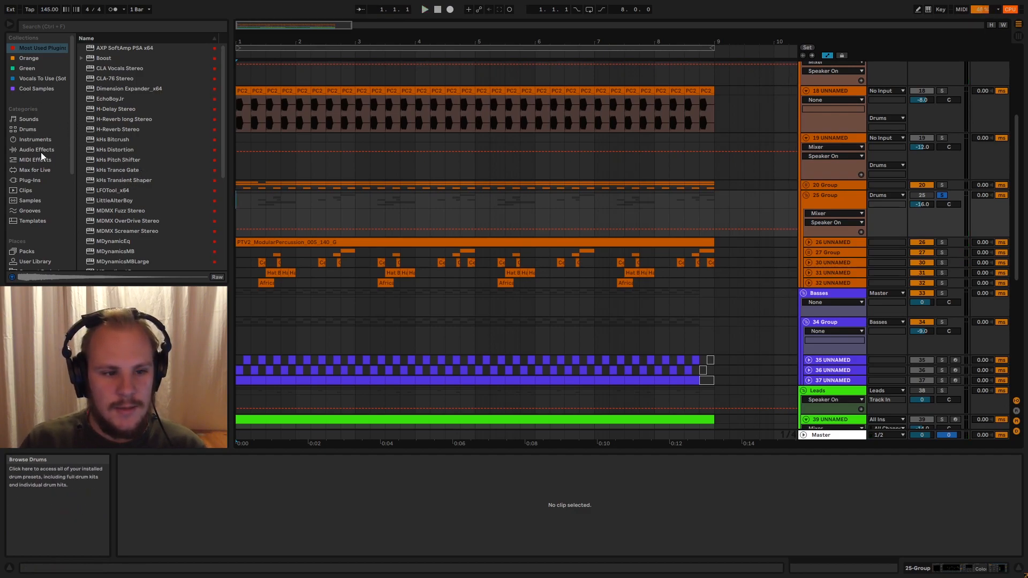
# - Load the MeldaProduction MStereoScope plug-in onto 25 Group and move its window clear of the group's clips
pyautogui.click(38, 181)
pyautogui.click(96, 111)
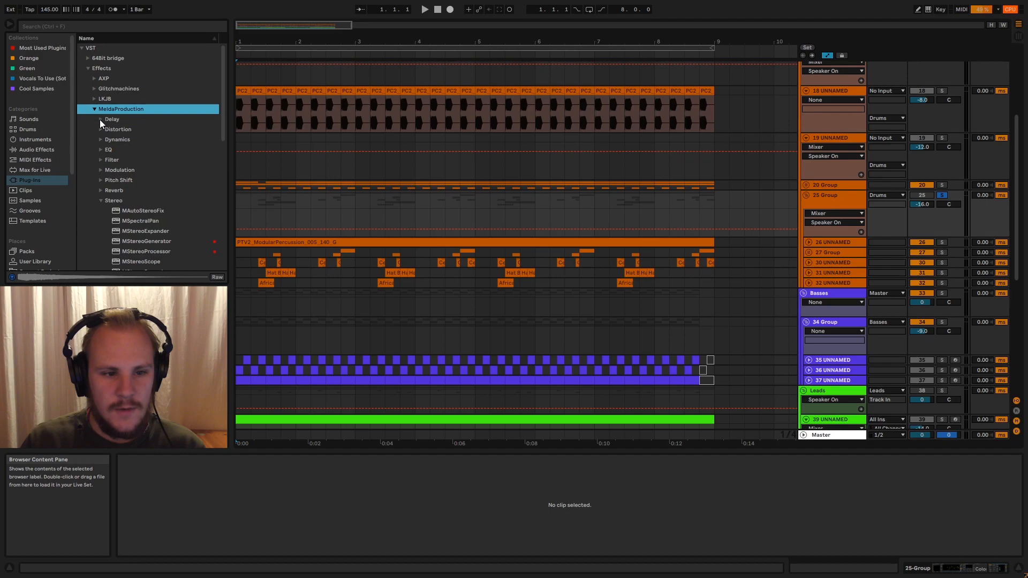
pyautogui.scroll(-3, 153, 201)
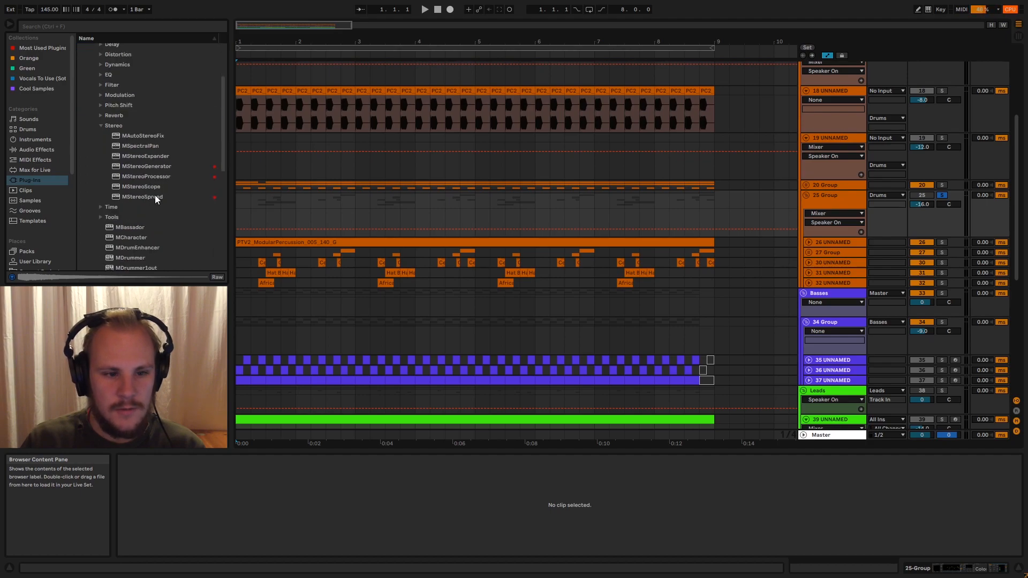
pyautogui.moveTo(304, 198); pyautogui.dragTo(304, 200)
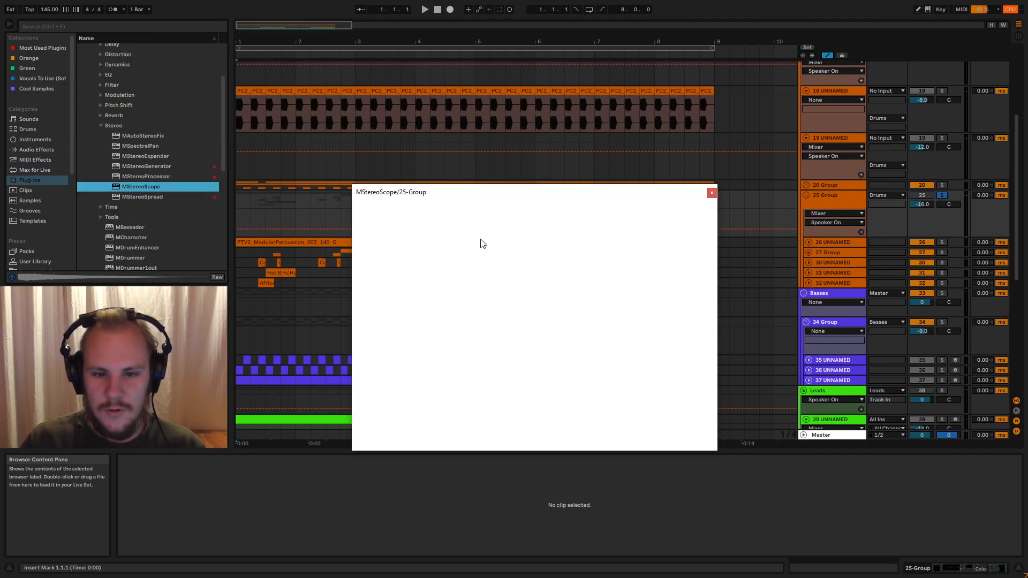
pyautogui.moveTo(467, 196); pyautogui.dragTo(495, 226)
# - Play the soloed percussion from the start and examine its stereo width in MStereoScope
pyautogui.click(237, 201)
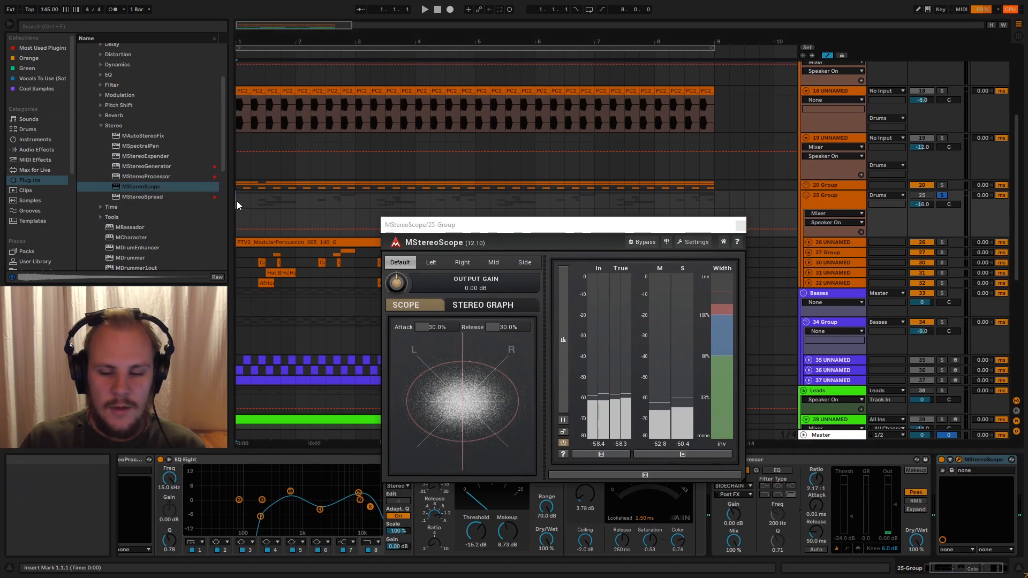
pyautogui.click(474, 222)
pyautogui.press('space')
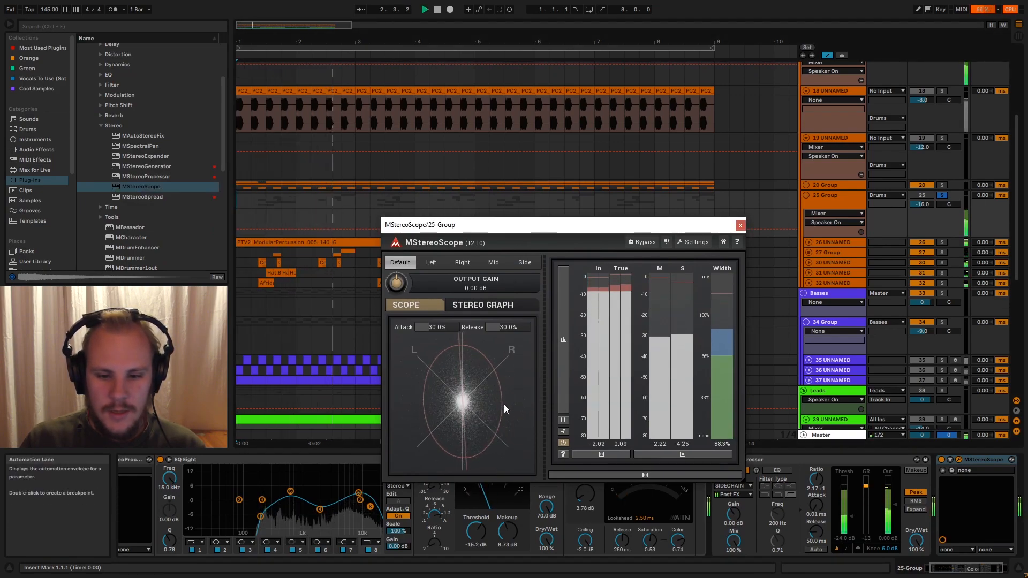
pyautogui.press('space')
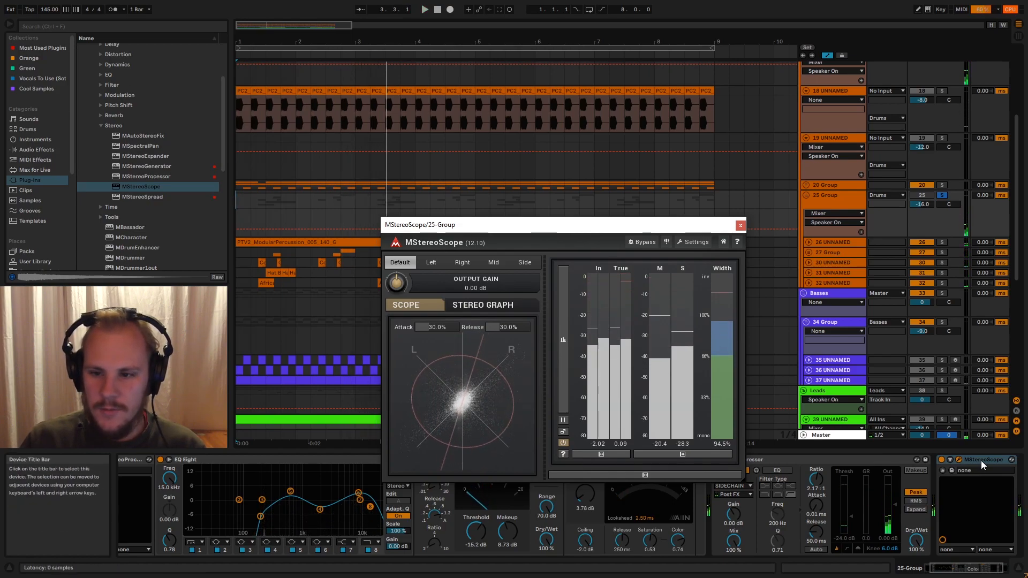
# - Move MStereoScope from 25 Group to the Drums group and unsolo 25 Group so the full drums are measured
pyautogui.scroll(3, 818, 152)
pyautogui.scroll(3, 817, 149)
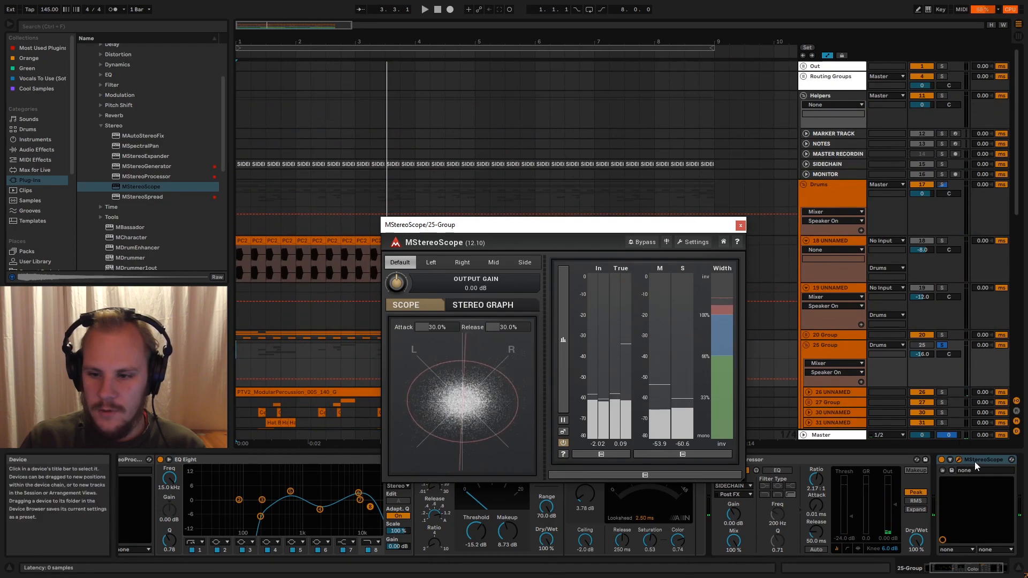
pyautogui.moveTo(974, 460); pyautogui.dragTo(850, 201)
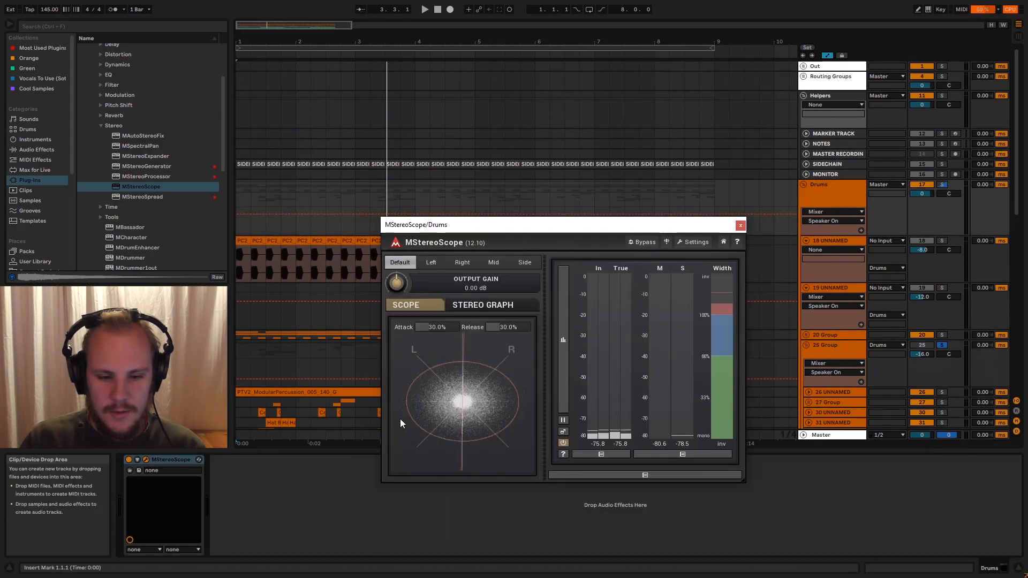
pyautogui.click(943, 345)
# - Compare the Drums group's stereo width during playback with 25 Group muted and enabled, and close the MStereoScope window
pyautogui.press('space')
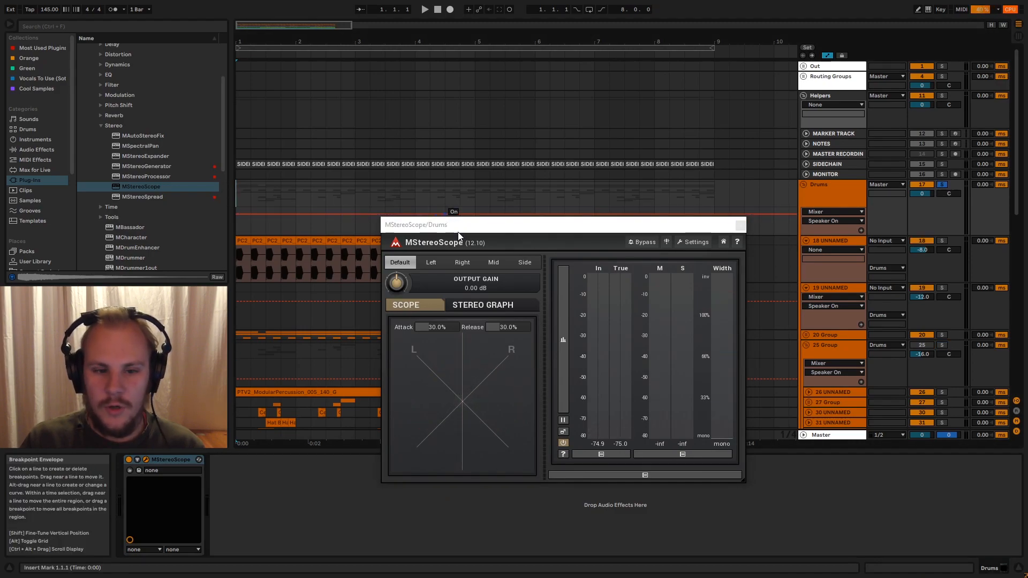
pyautogui.press('space')
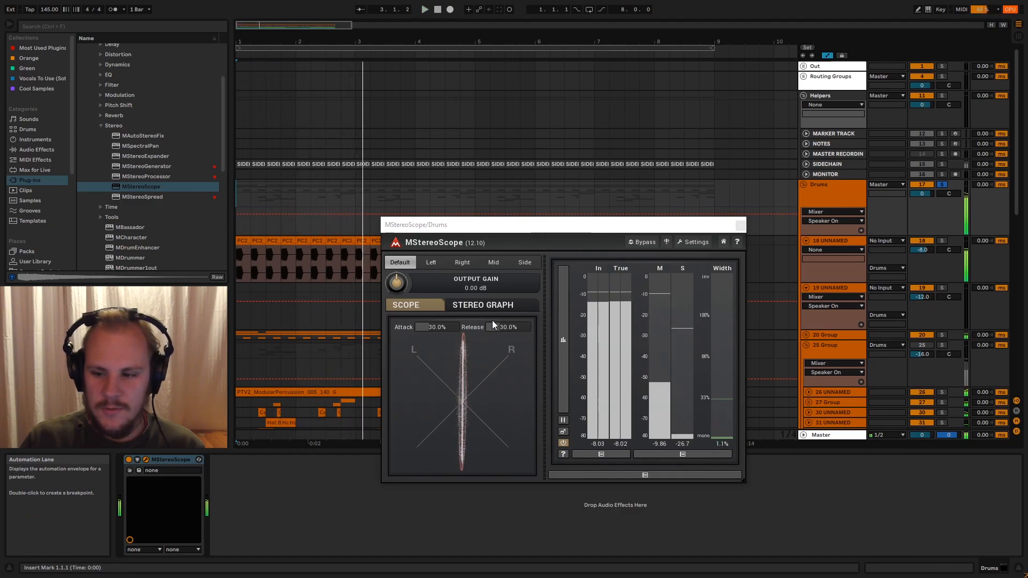
pyautogui.scroll(-3, 905, 316)
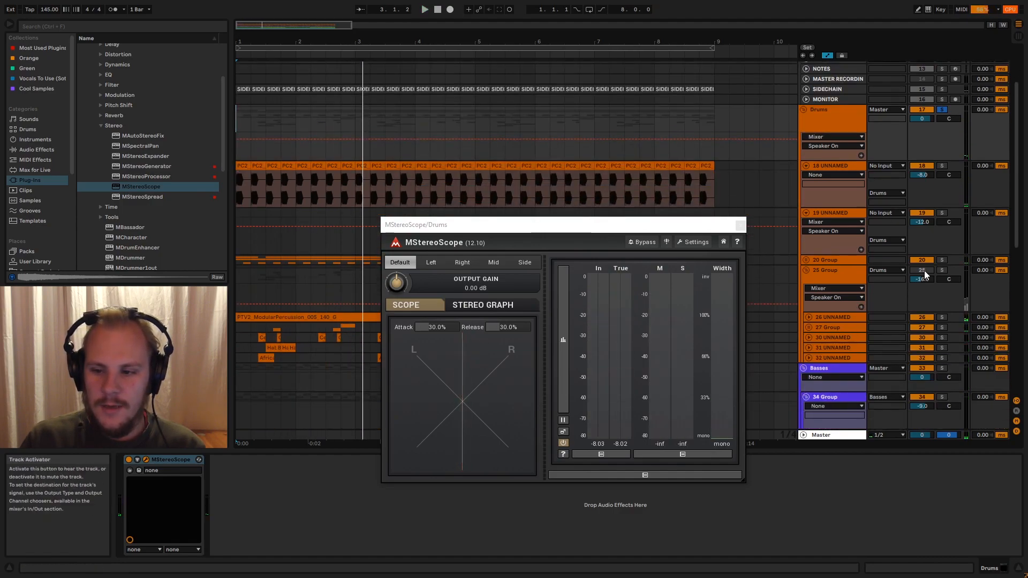
pyautogui.click(924, 271)
pyautogui.click(246, 269)
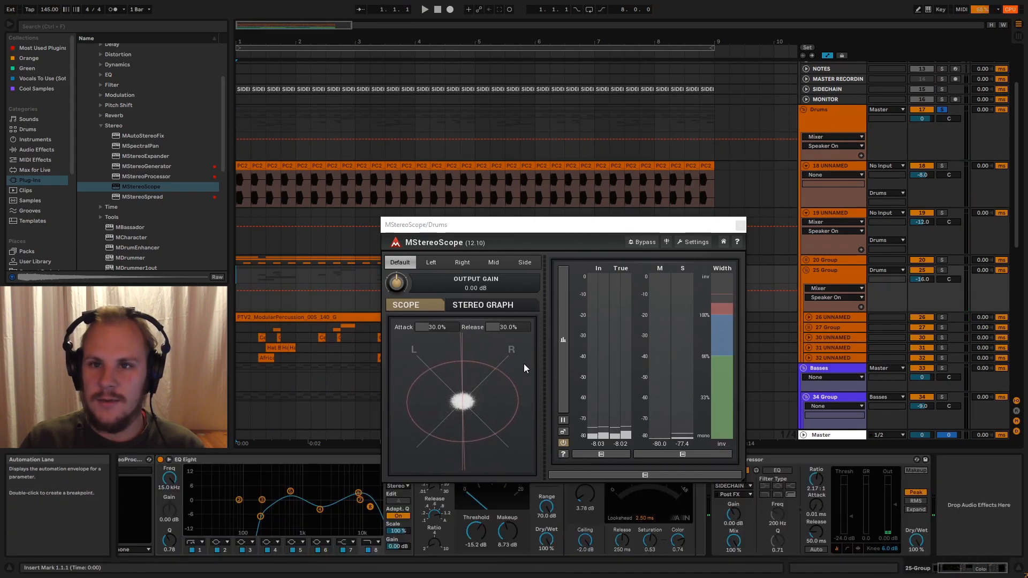
pyautogui.click(238, 109)
pyautogui.press('space')
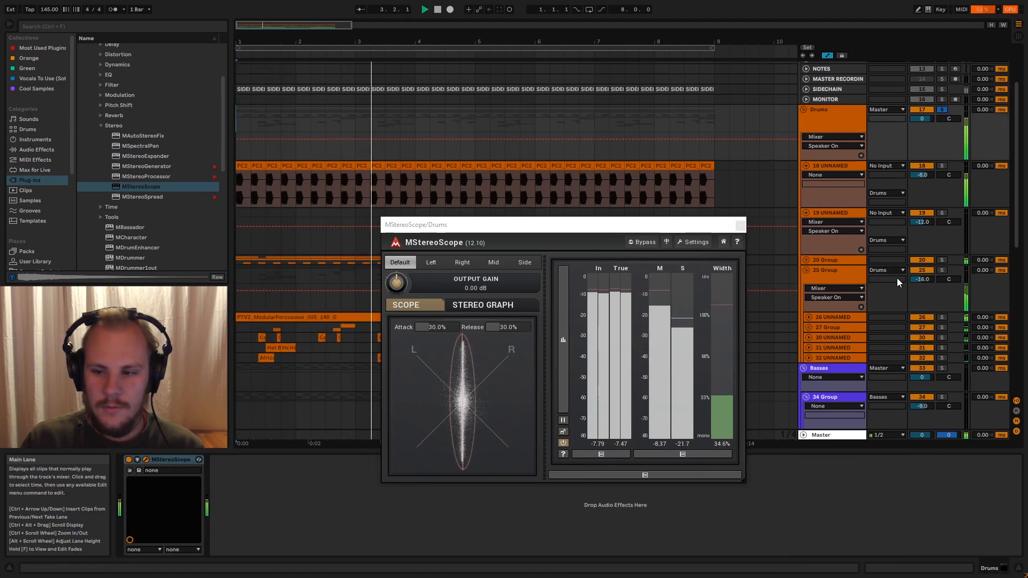
pyautogui.click(925, 270)
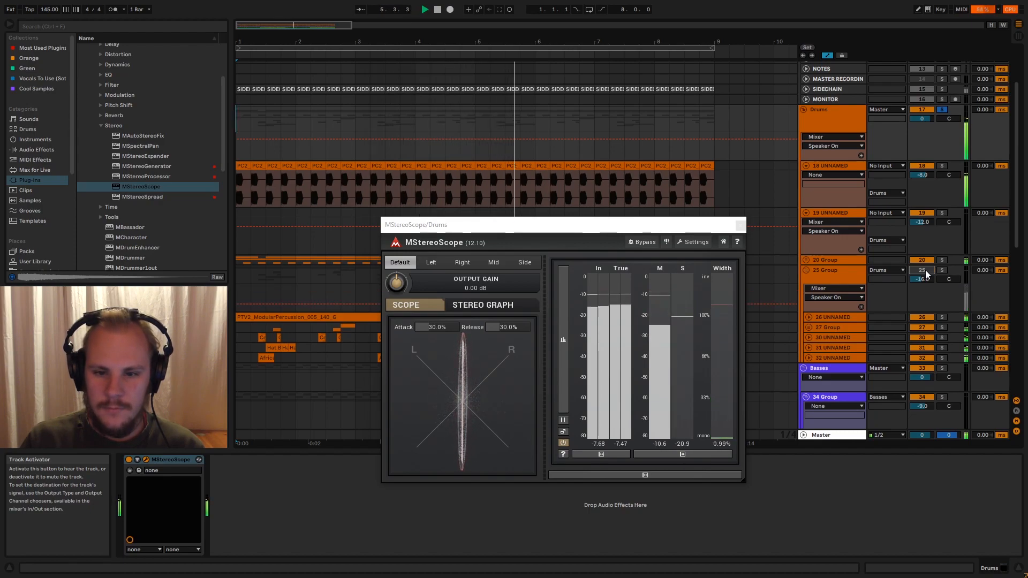
pyautogui.click(925, 270)
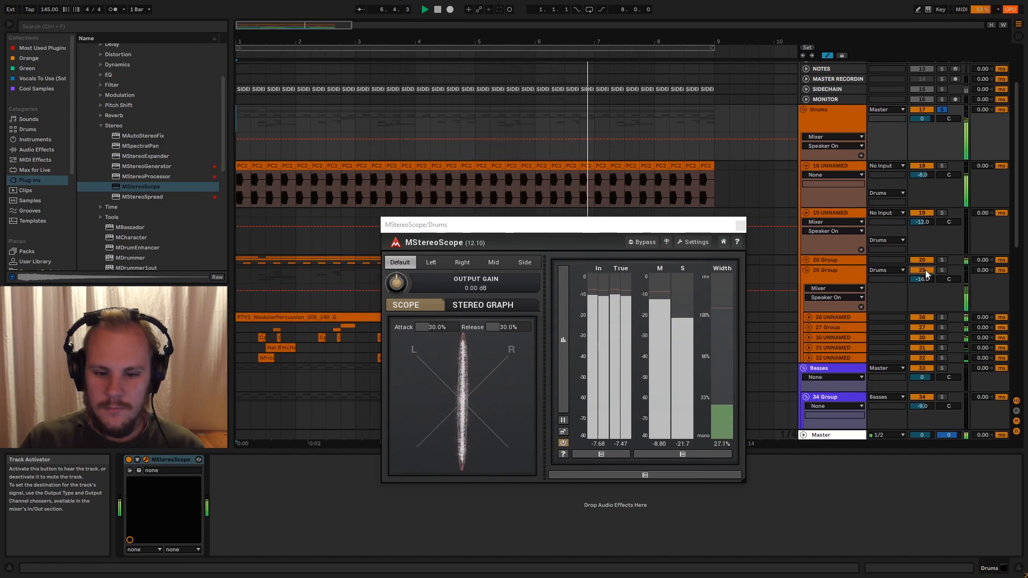
pyautogui.click(740, 226)
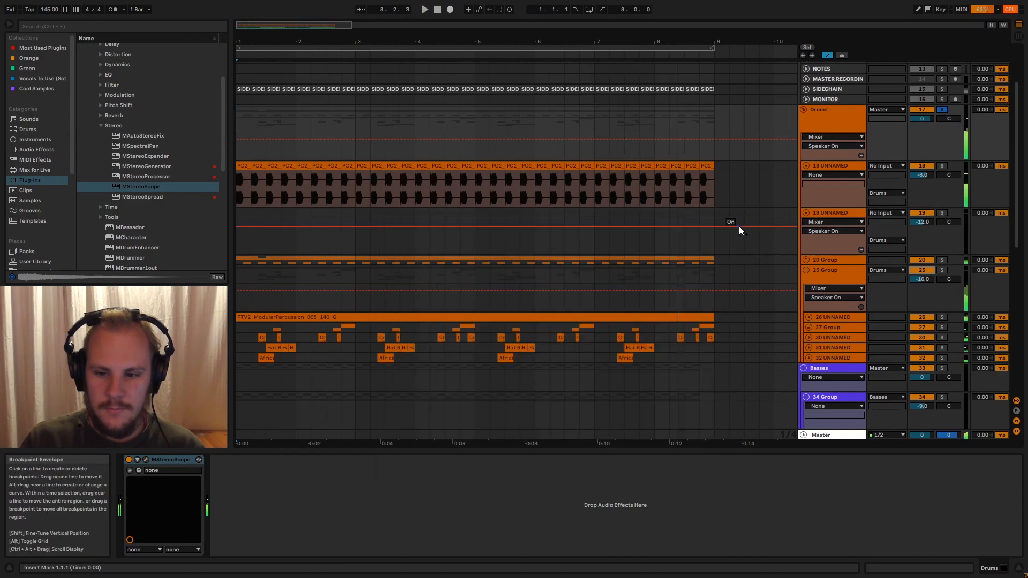
# - Solo percussion tracks 30 and 32 inside 25 Group and play them from the start of the loop
pyautogui.click(840, 281)
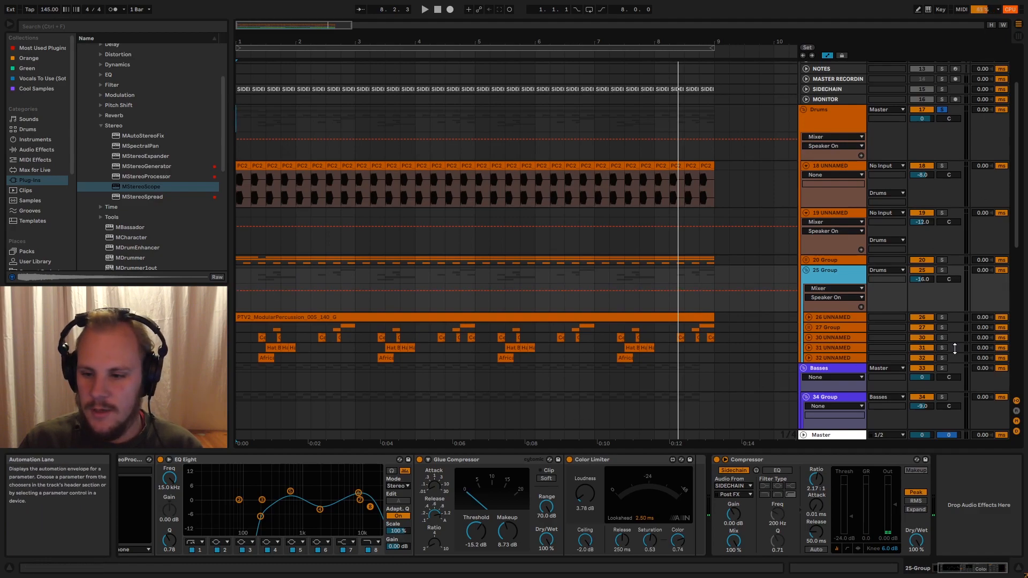
pyautogui.click(942, 338)
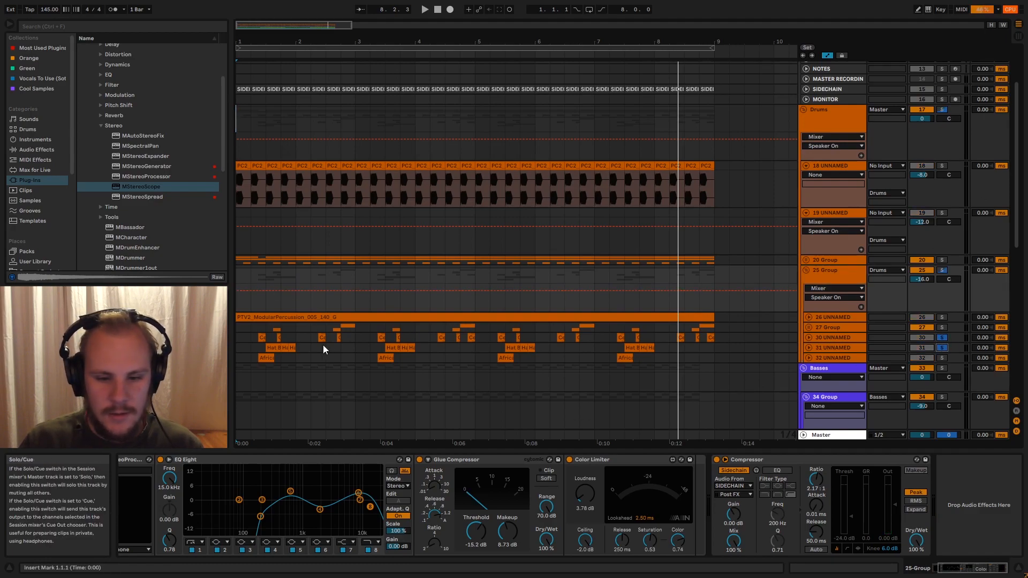
pyautogui.click(944, 357)
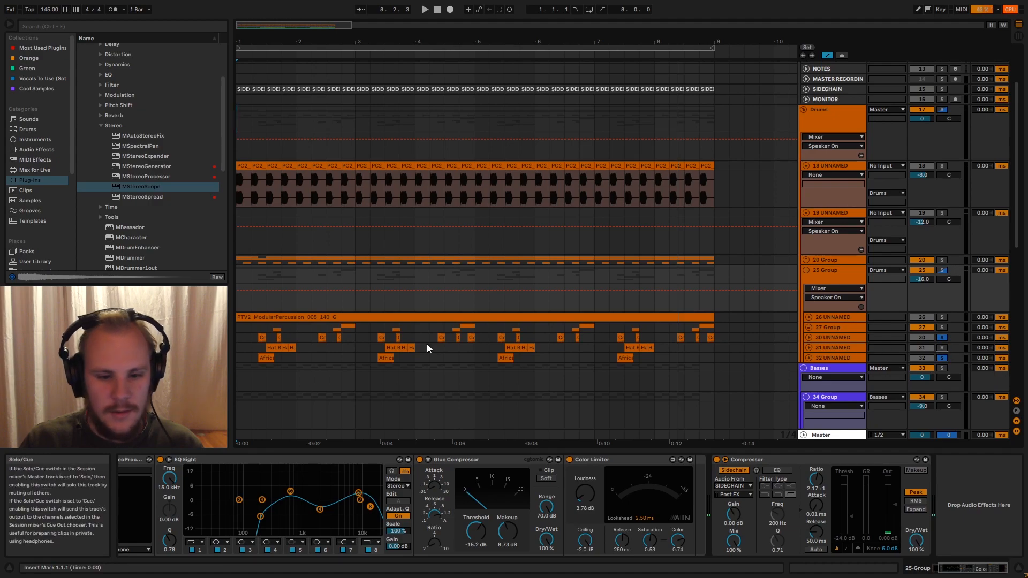
pyautogui.click(237, 335)
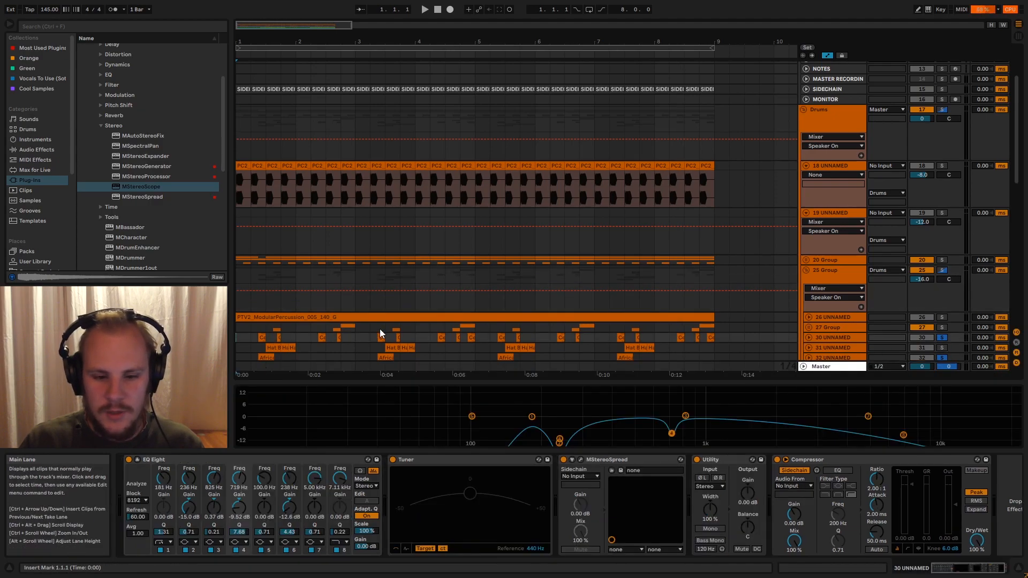
pyautogui.scroll(-2, 380, 329)
pyautogui.press('space')
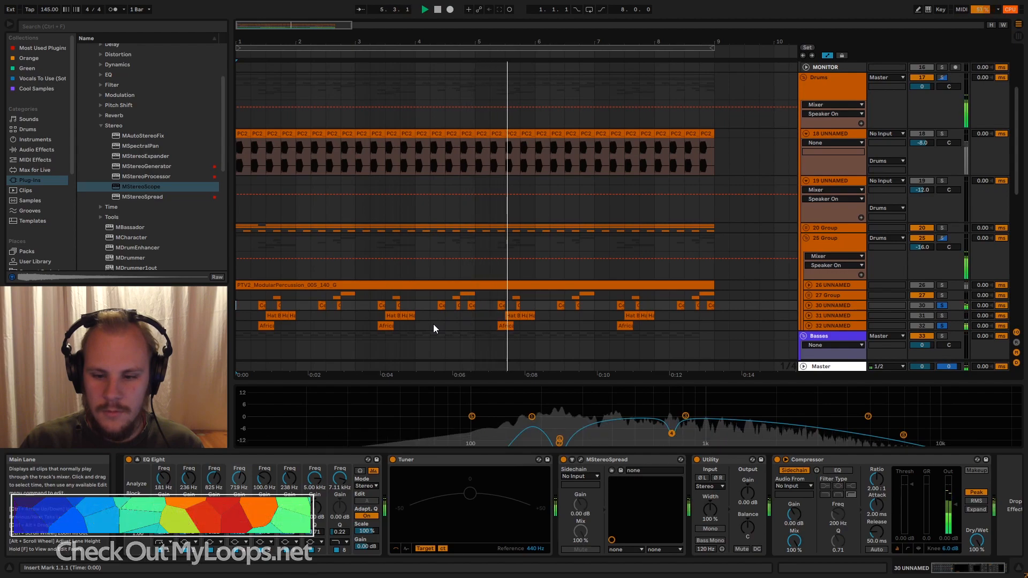
# - Add the kick track 18 to the soloed percussion tracks 30 and 32 and play them together from the start
pyautogui.press('space')
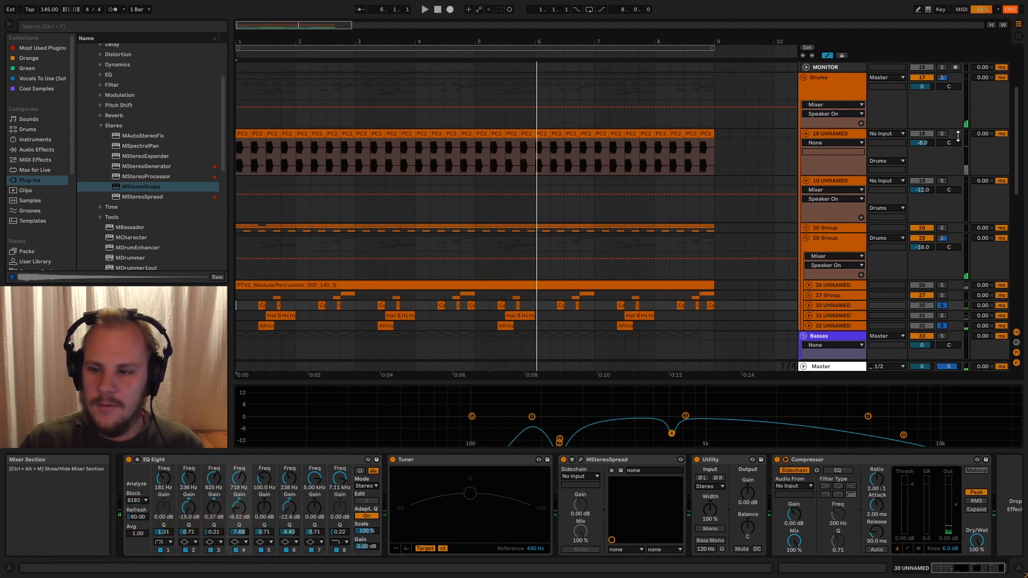
pyautogui.click(239, 152)
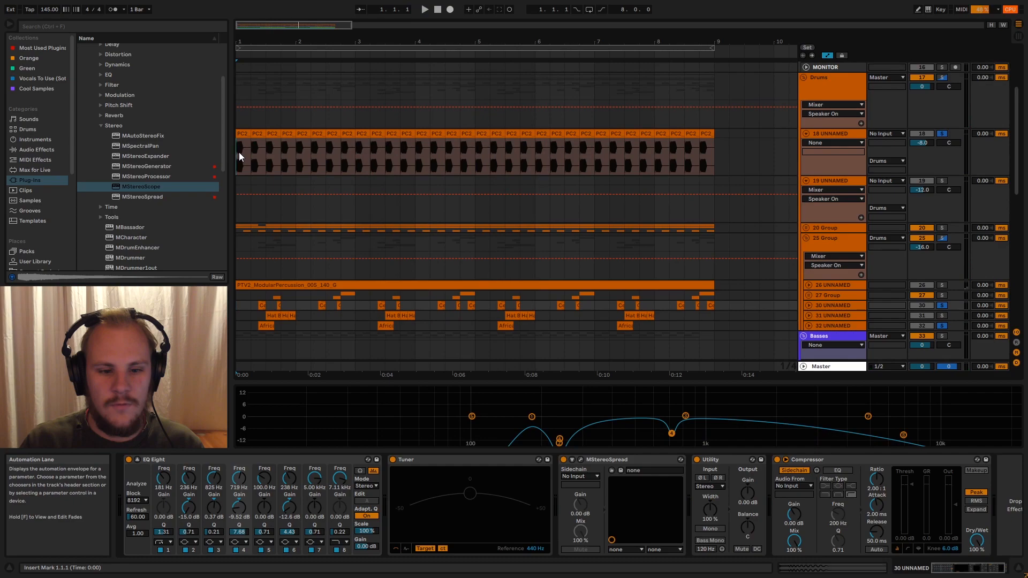
pyautogui.press('space')
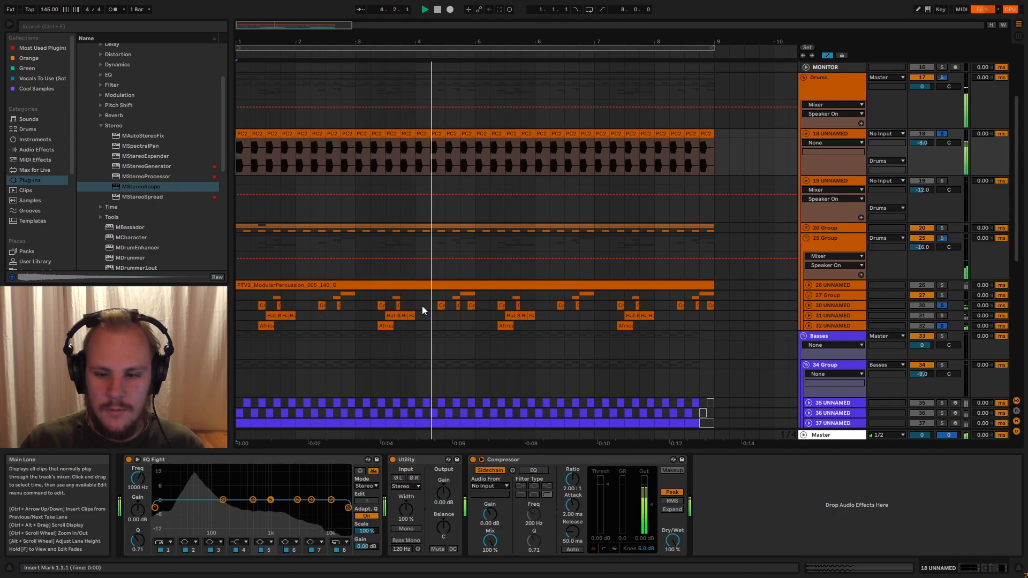
pyautogui.press('space')
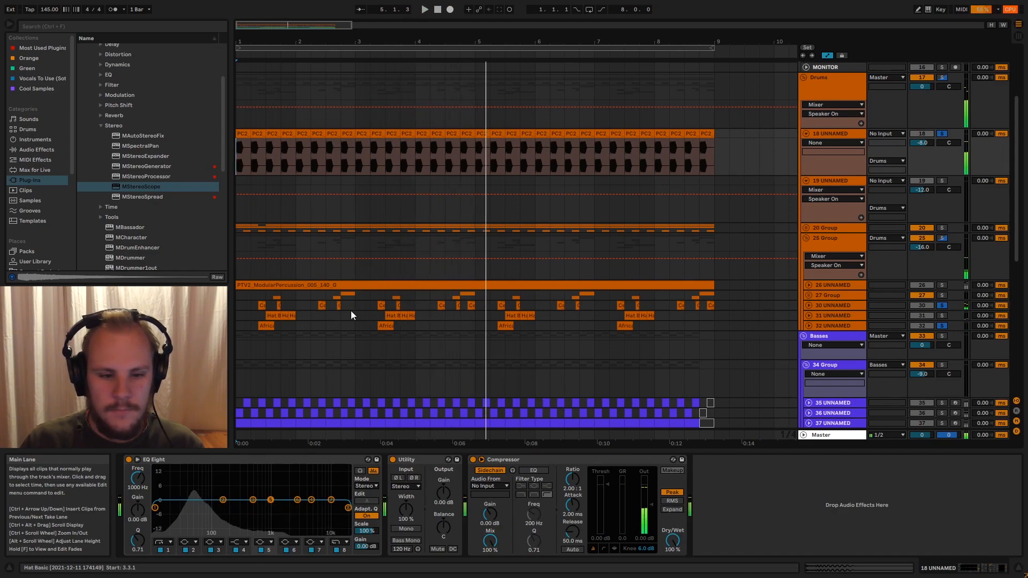
# - Solo track 31, 27 Group and 20 Group in place of the kick and tracks 30 and 32, and play from the start
pyautogui.click(308, 281)
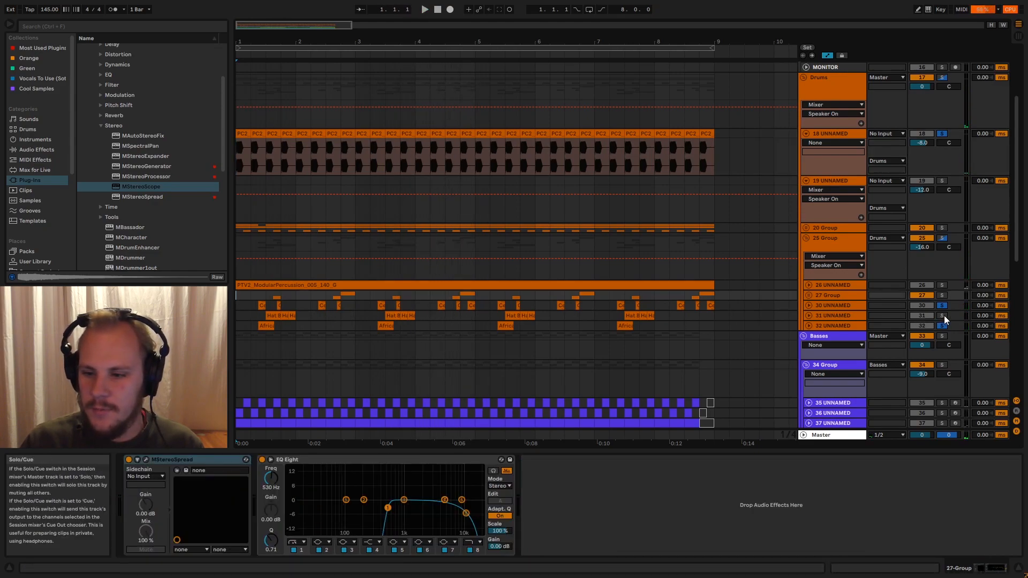
pyautogui.click(238, 287)
pyautogui.click(236, 294)
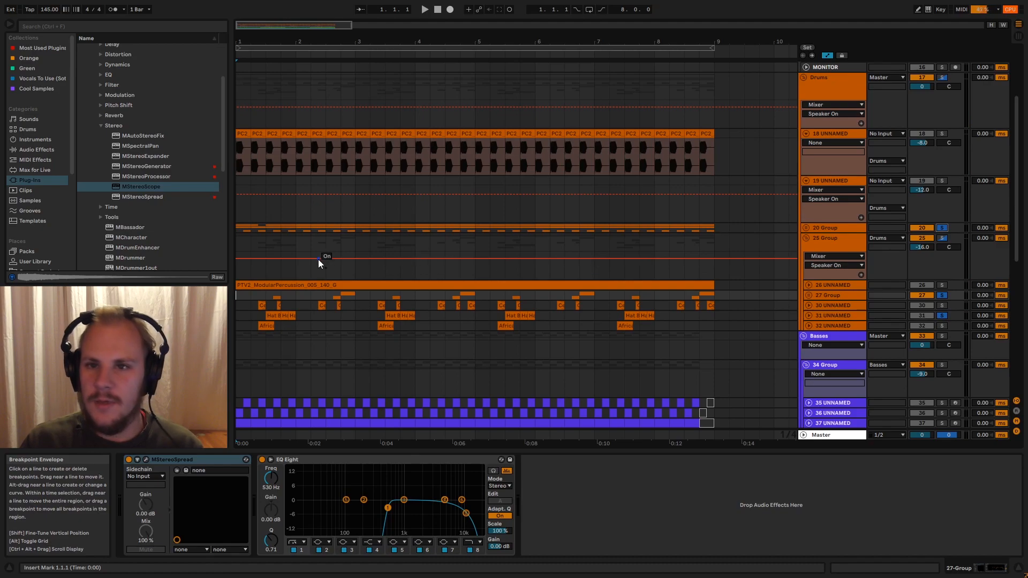
pyautogui.click(239, 227)
pyautogui.press('space')
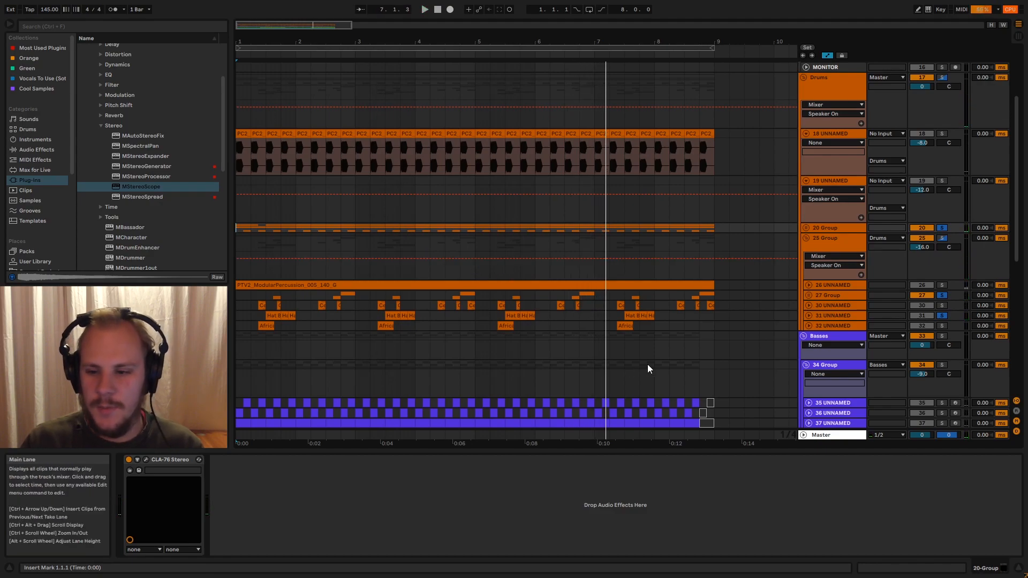
# - Solo track 26 with the modular percussion loop, play it from the start, and unsolo it
pyautogui.click(942, 285)
pyautogui.click(834, 288)
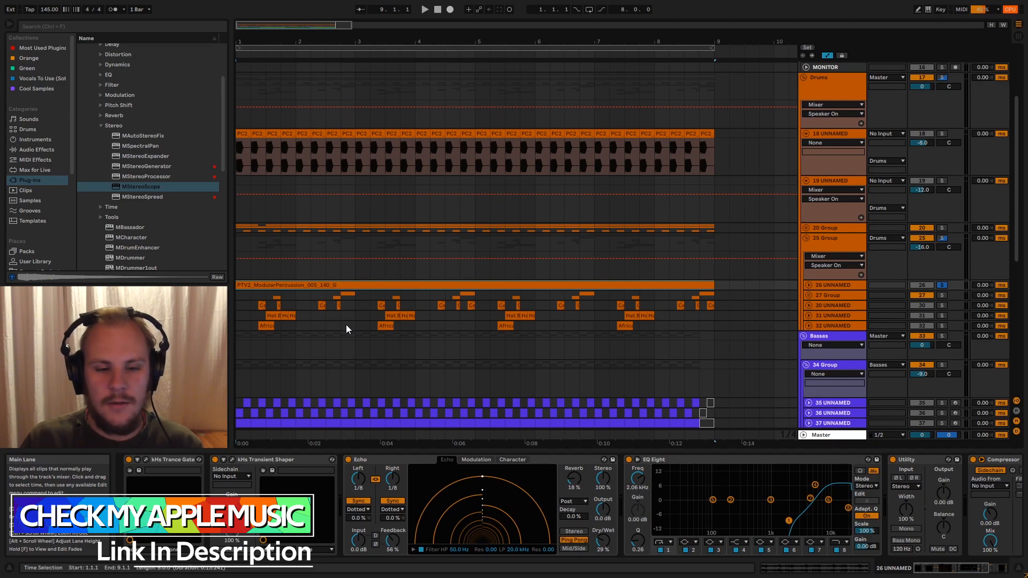
pyautogui.press('space')
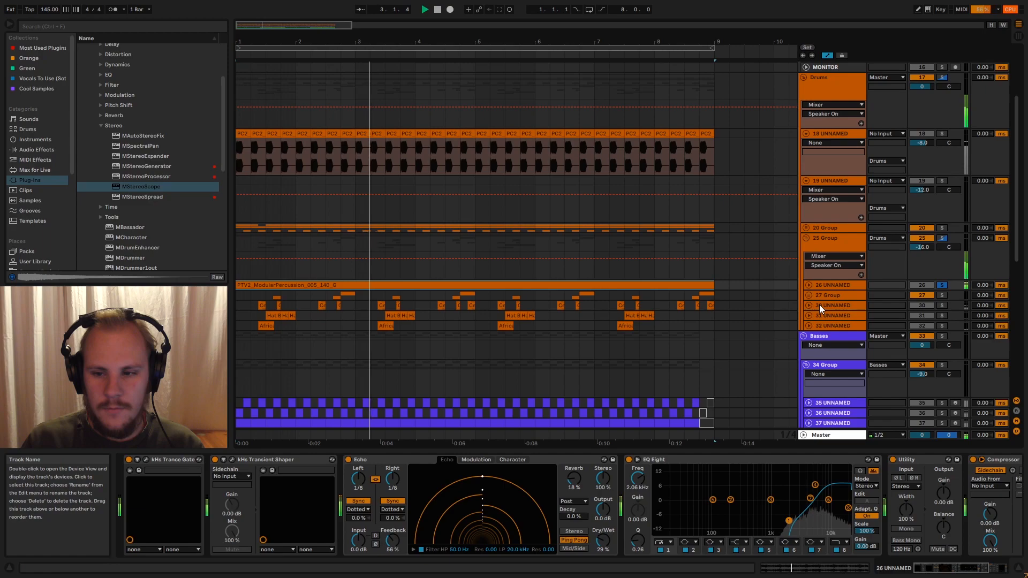
pyautogui.click(943, 285)
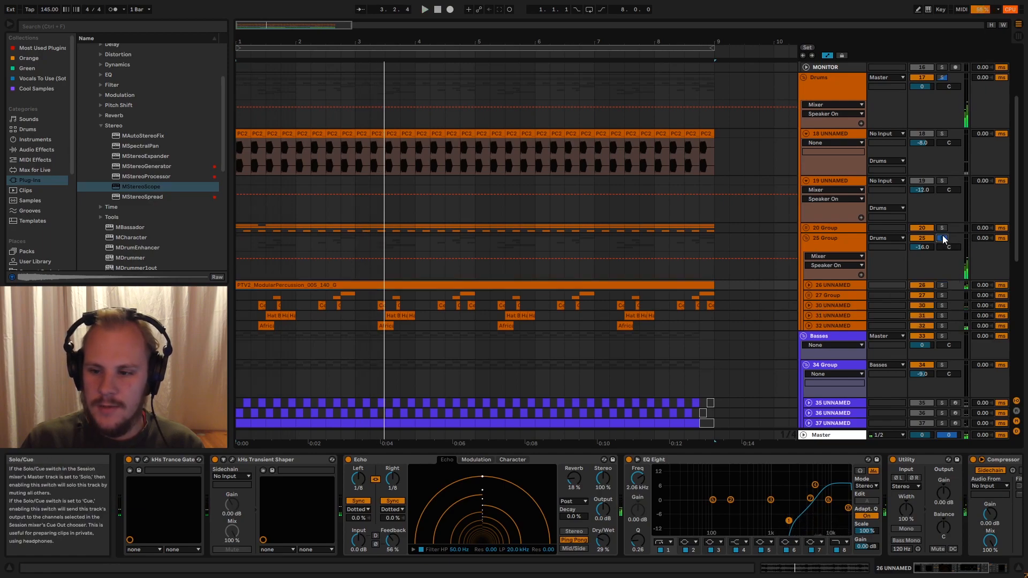
# - Solo the Drums group together with 34 Group in the basses and play both from the start
pyautogui.scroll(-3, 771, 236)
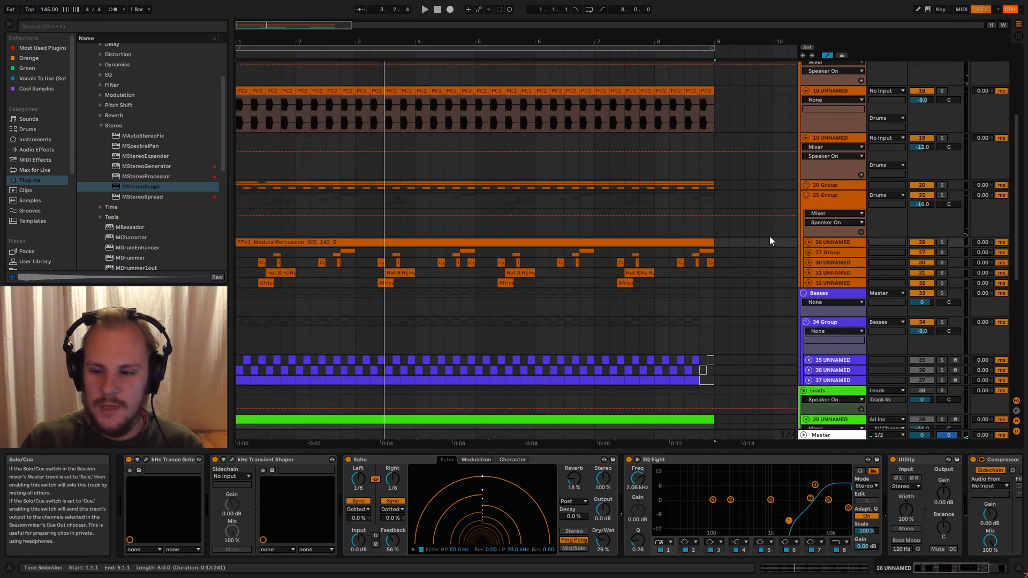
pyautogui.click(943, 289)
pyautogui.click(242, 287)
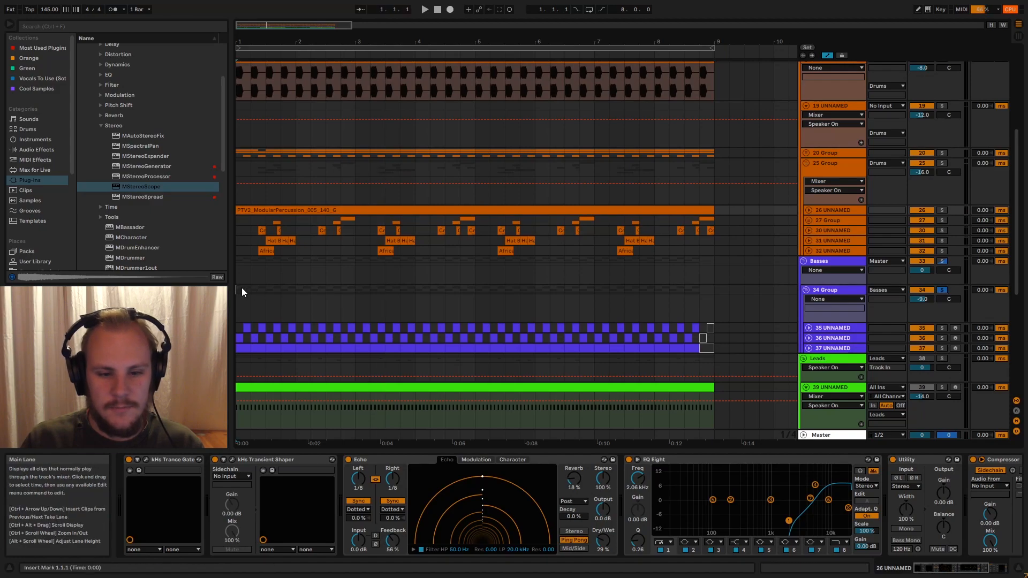
pyautogui.scroll(3, 279, 284)
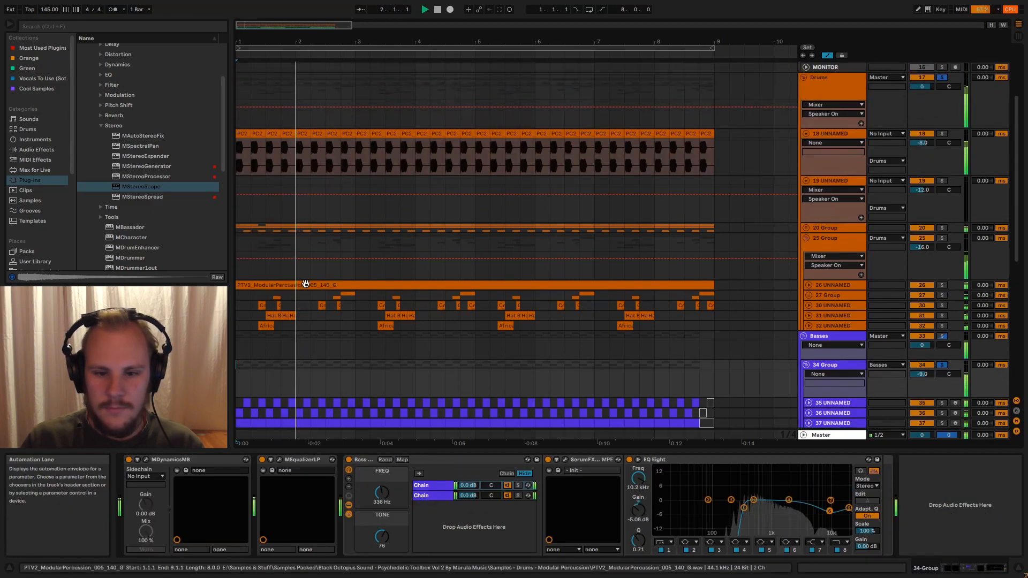
pyautogui.scroll(-3, 364, 284)
pyautogui.scroll(3, 364, 284)
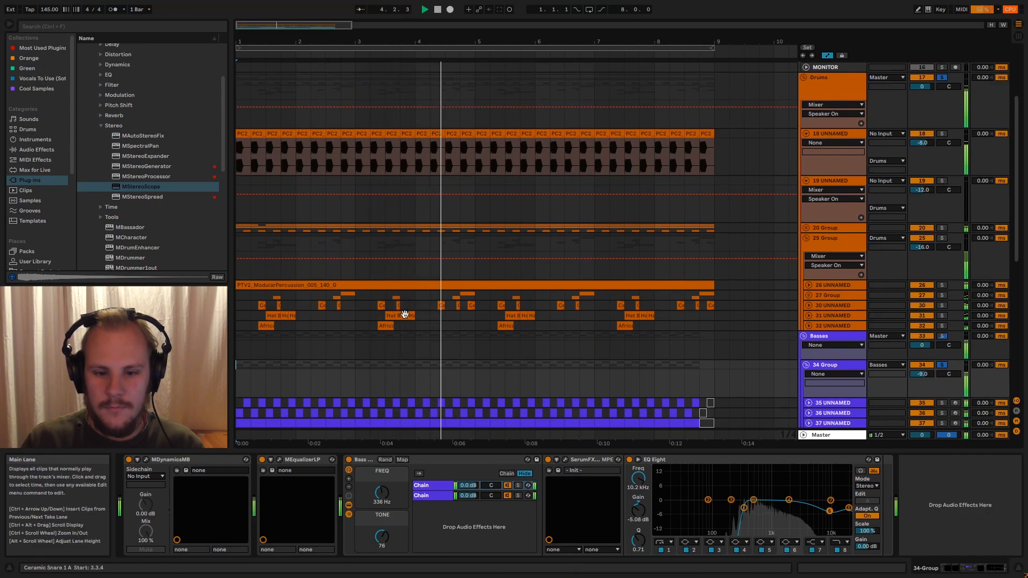
# - Activate the Leads group and open track 39's MIDI clip to examine its note pattern up close
pyautogui.scroll(-9, 416, 320)
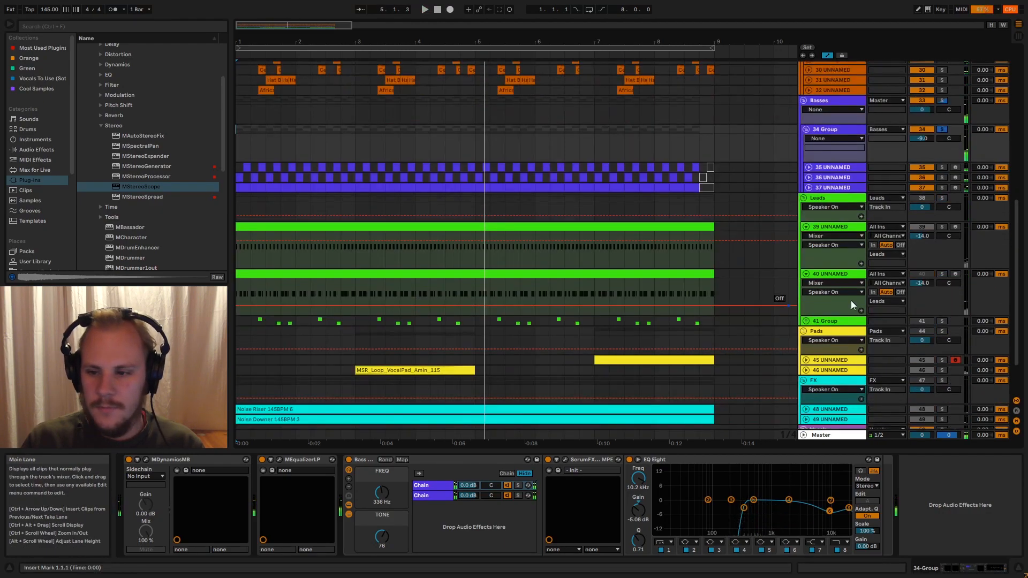
pyautogui.click(927, 198)
pyautogui.click(293, 226)
pyautogui.scroll(4, 284, 241)
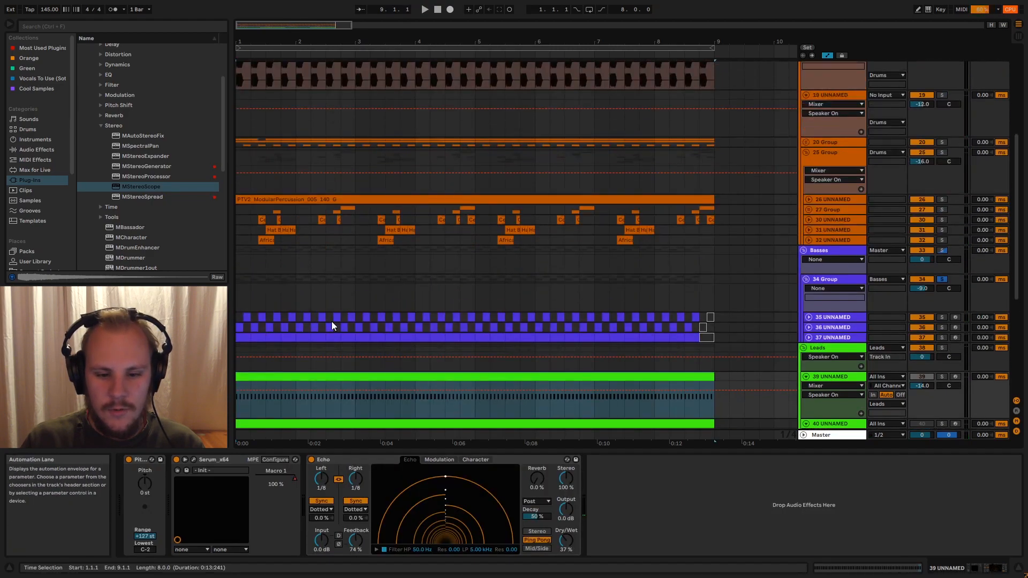
pyautogui.moveTo(250, 42); pyautogui.dragTo(497, 109)
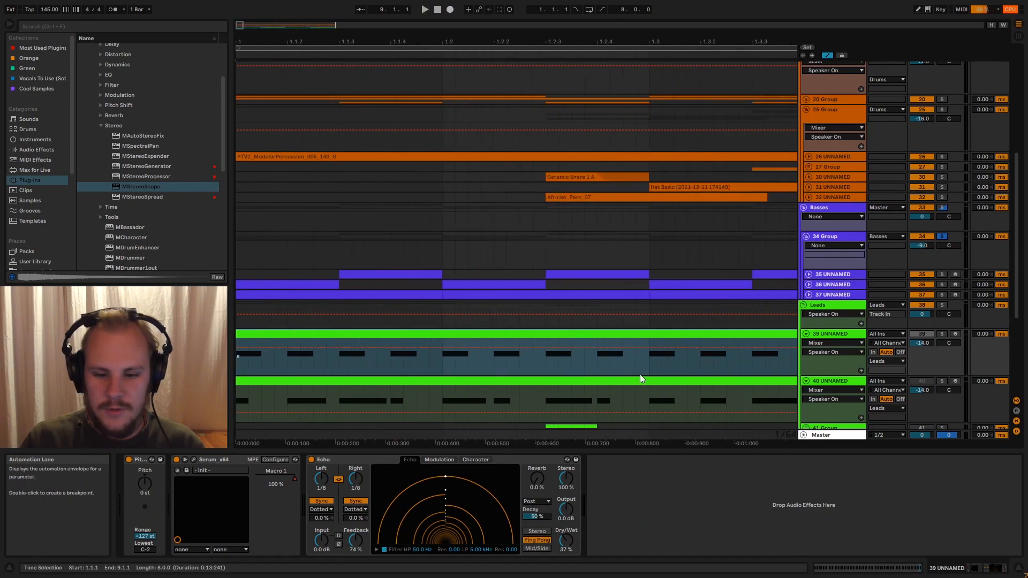
pyautogui.doubleClick(606, 374)
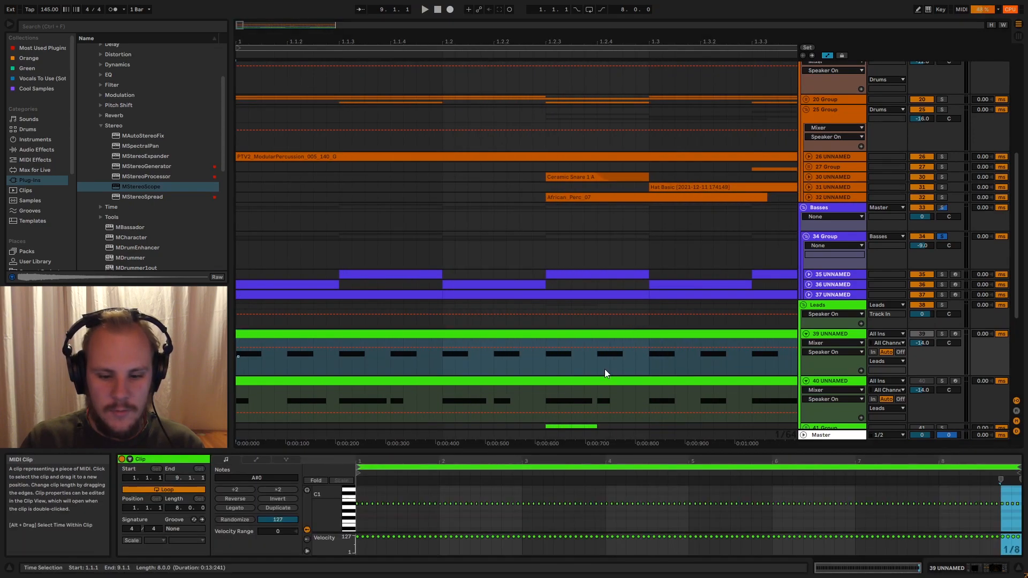
pyautogui.moveTo(437, 461); pyautogui.dragTo(437, 493)
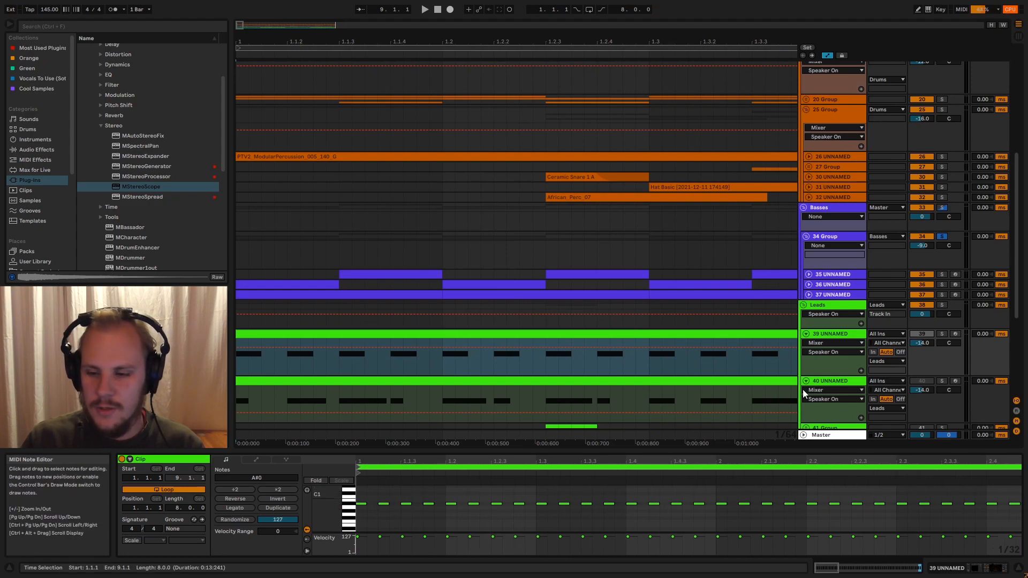
# - Solo lead track 39 together with 34 Group and the kick track 18, and play them from the start
pyautogui.click(942, 334)
pyautogui.moveTo(291, 41); pyautogui.dragTo(291, 6)
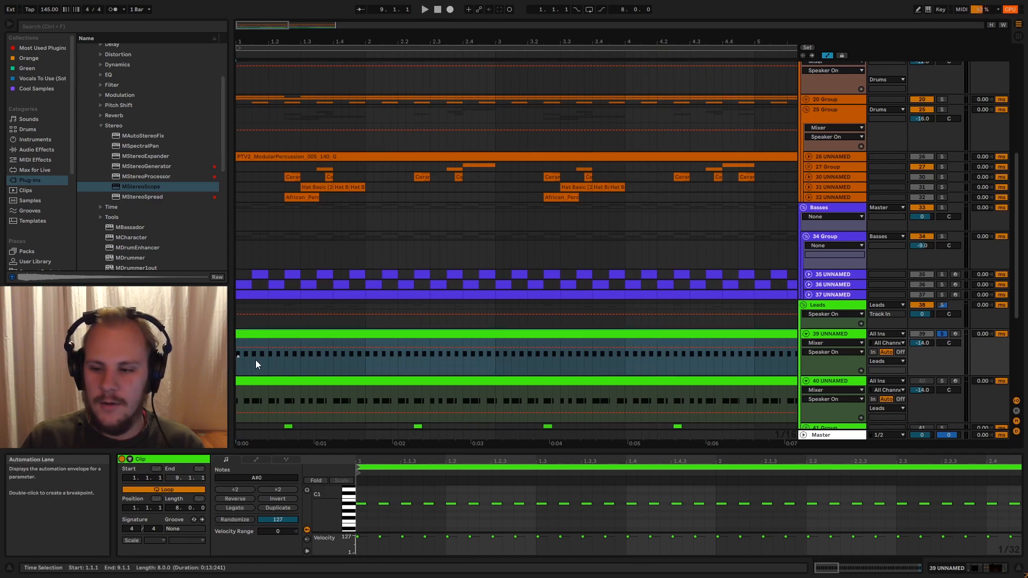
pyautogui.click(941, 236)
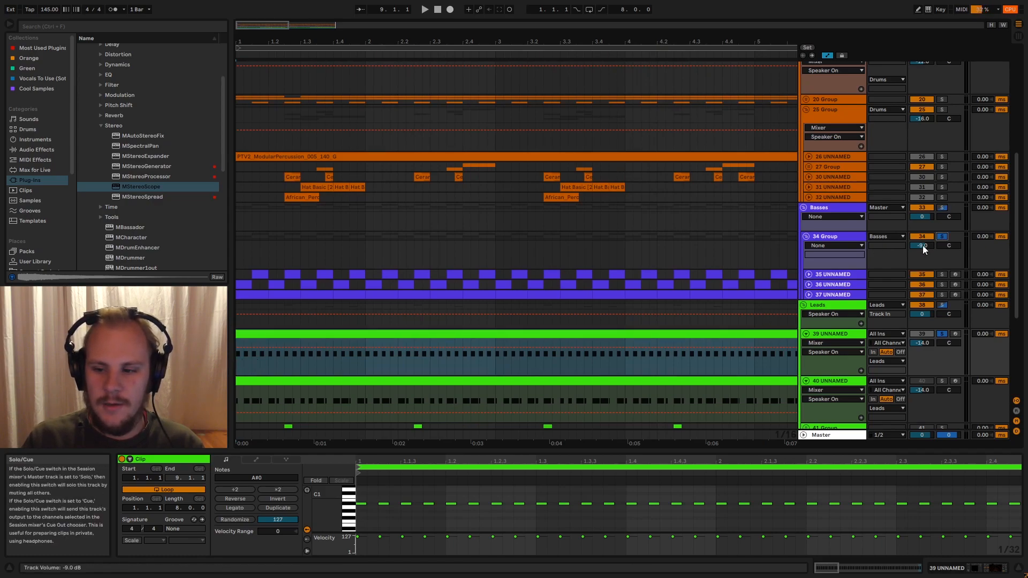
pyautogui.scroll(5, 923, 245)
pyautogui.click(942, 134)
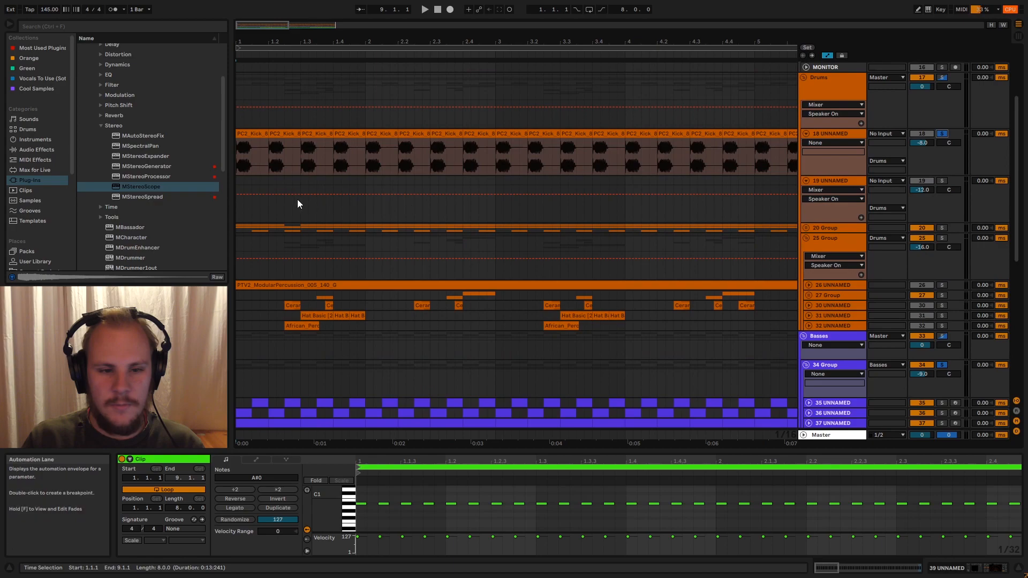
pyautogui.click(237, 162)
pyautogui.scroll(-5, 321, 278)
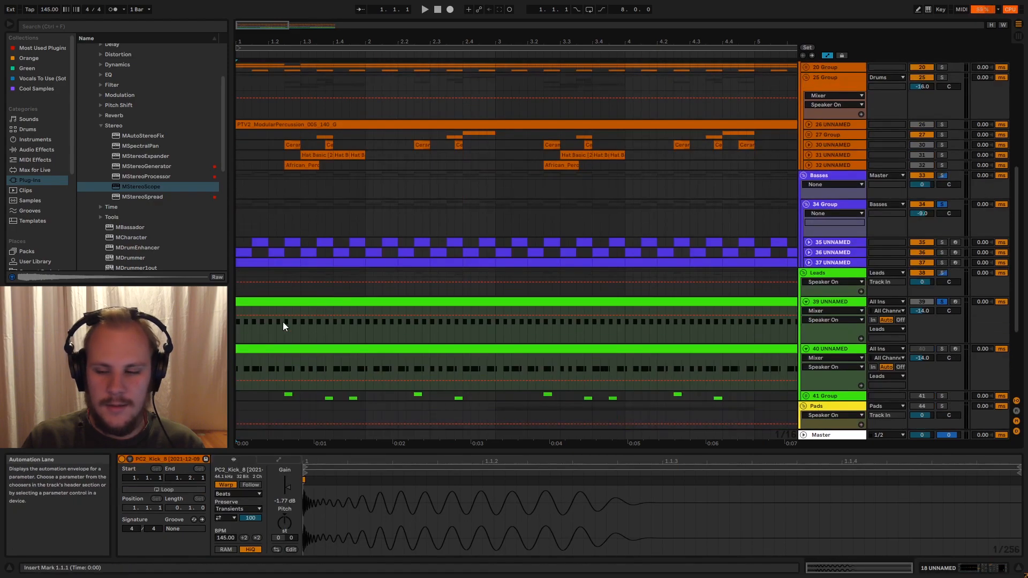
pyautogui.press('space')
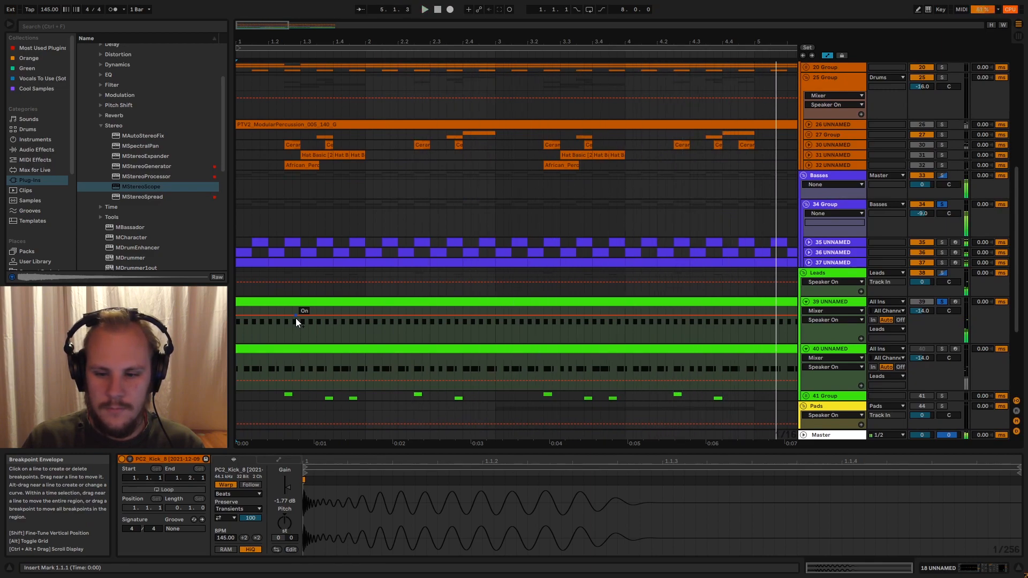
pyautogui.press('space')
pyautogui.click(239, 332)
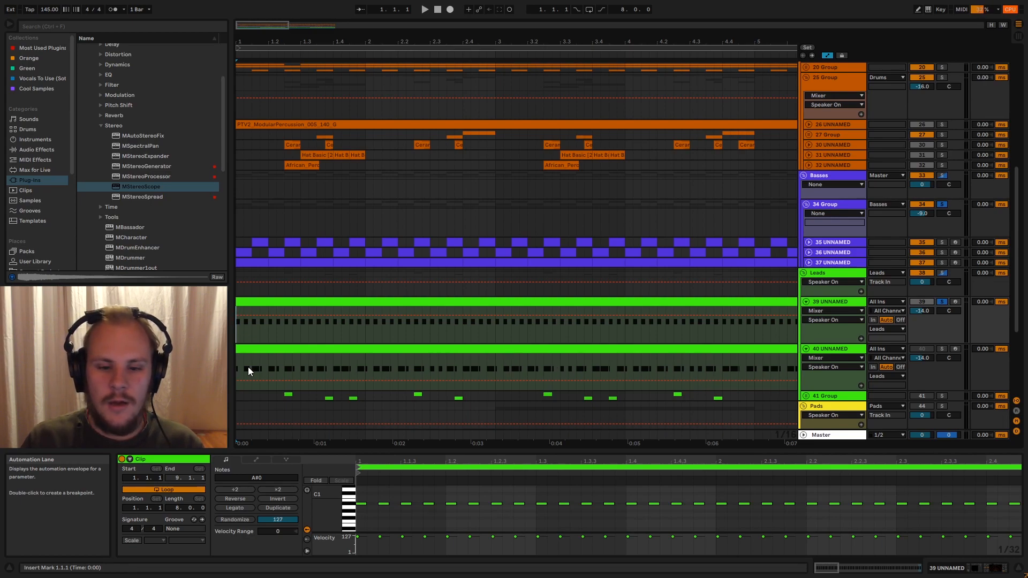
# - Activate lead track 40 in place of track 39 and open track 40's MIDI clip zoomed in on its first bars
pyautogui.click(930, 351)
pyautogui.click(930, 301)
pyautogui.moveTo(263, 41); pyautogui.dragTo(281, 59)
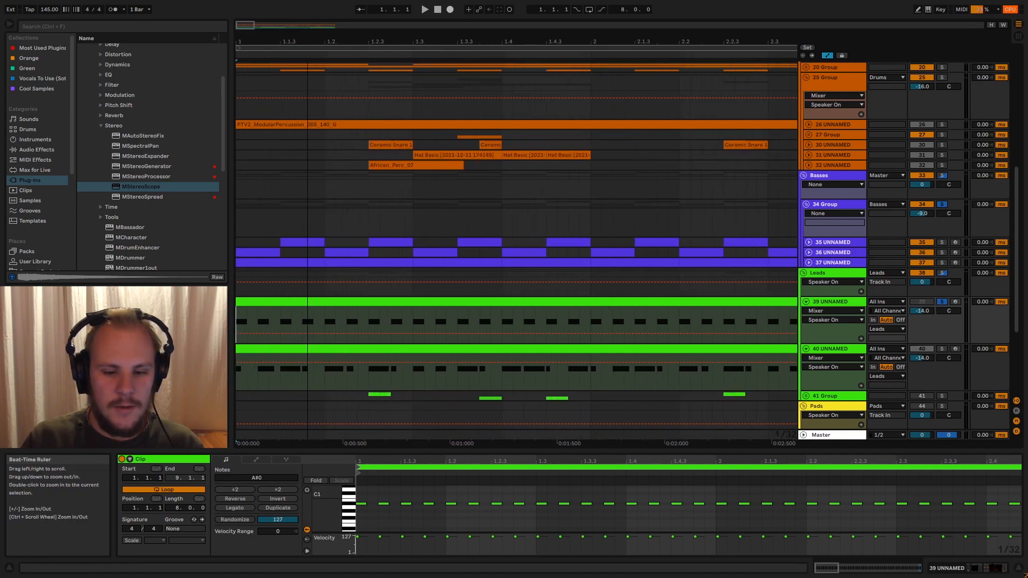
pyautogui.click(442, 347)
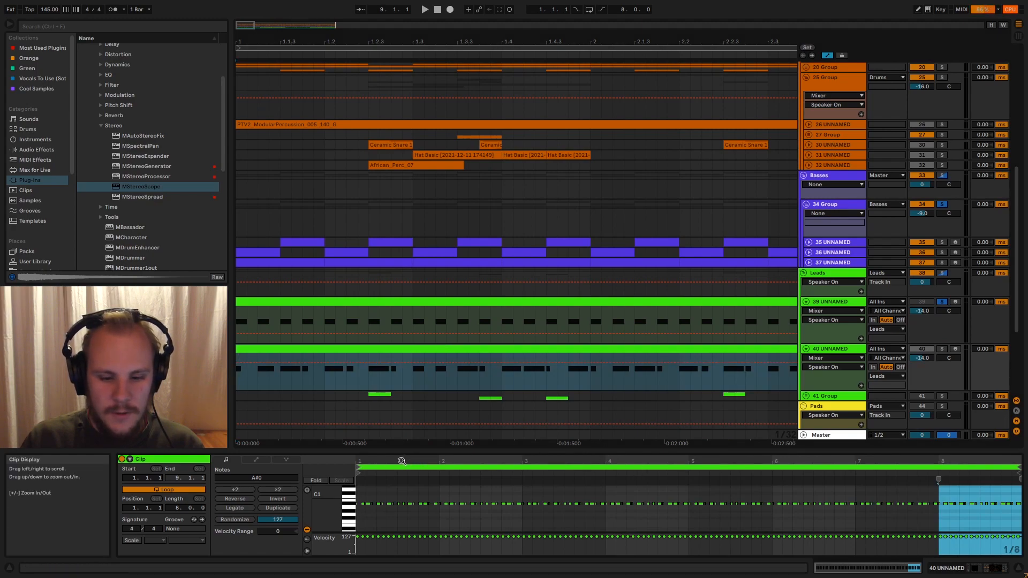
pyautogui.moveTo(401, 461); pyautogui.dragTo(403, 490)
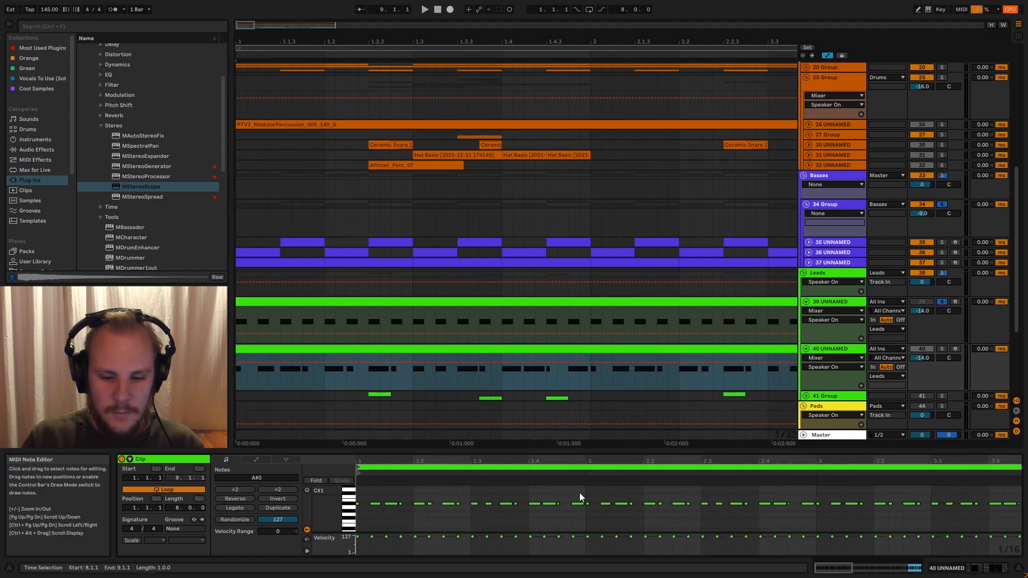
# - Examine the repeating rhythm in track 40's clip by selecting its first bar, second bar and first half bar
pyautogui.moveTo(581, 497); pyautogui.dragTo(368, 522)
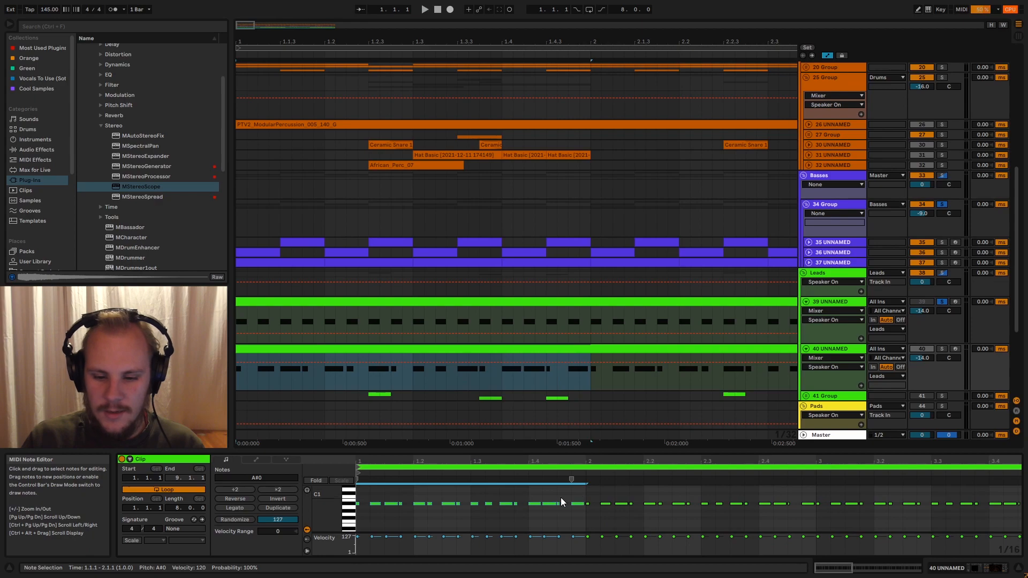
pyautogui.moveTo(586, 497); pyautogui.dragTo(812, 517)
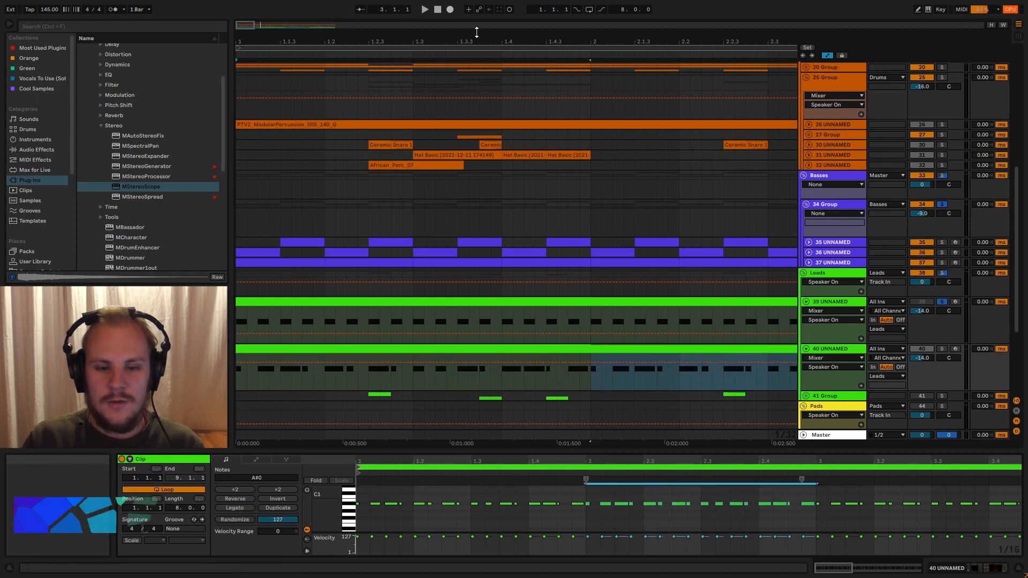
pyautogui.moveTo(477, 35); pyautogui.dragTo(474, 7)
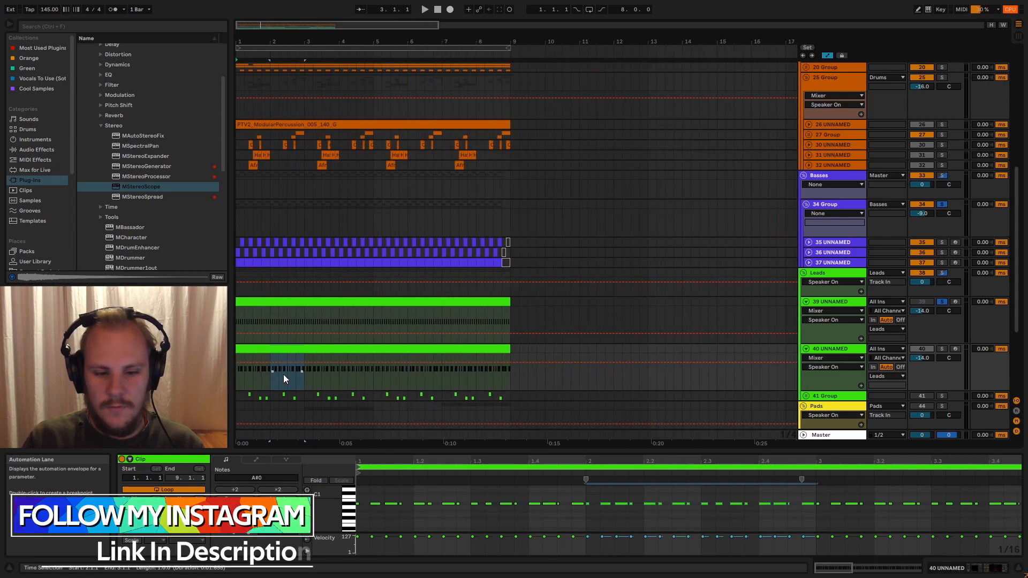
pyautogui.moveTo(269, 375); pyautogui.dragTo(236, 356)
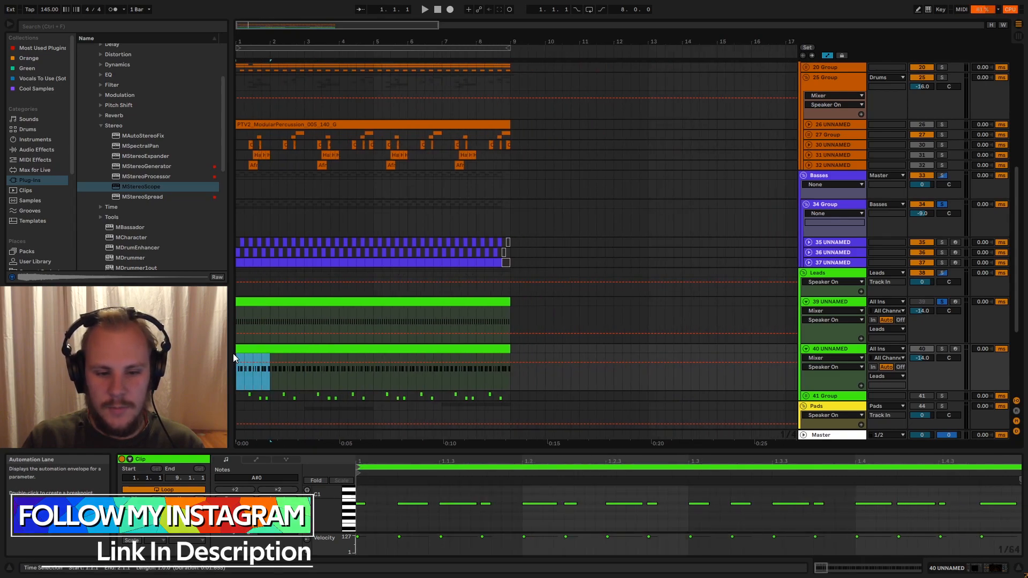
pyautogui.click(255, 377)
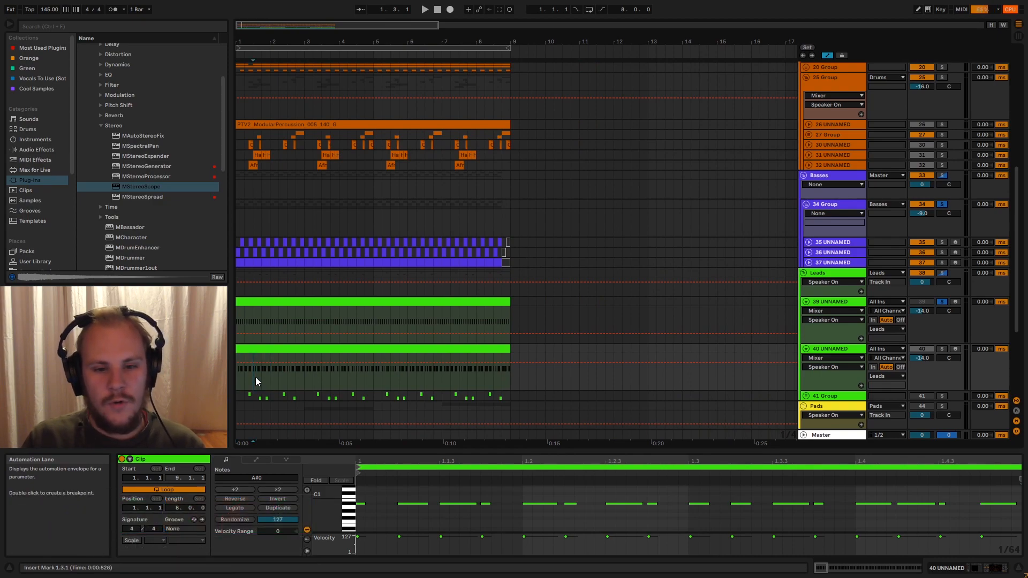
pyautogui.moveTo(256, 377); pyautogui.dragTo(240, 358)
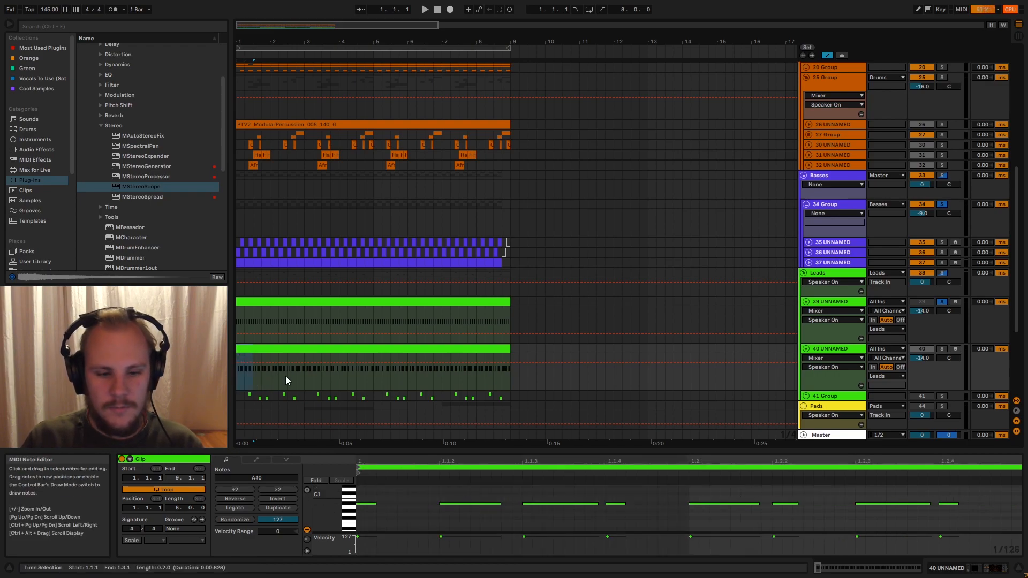
pyautogui.click(249, 348)
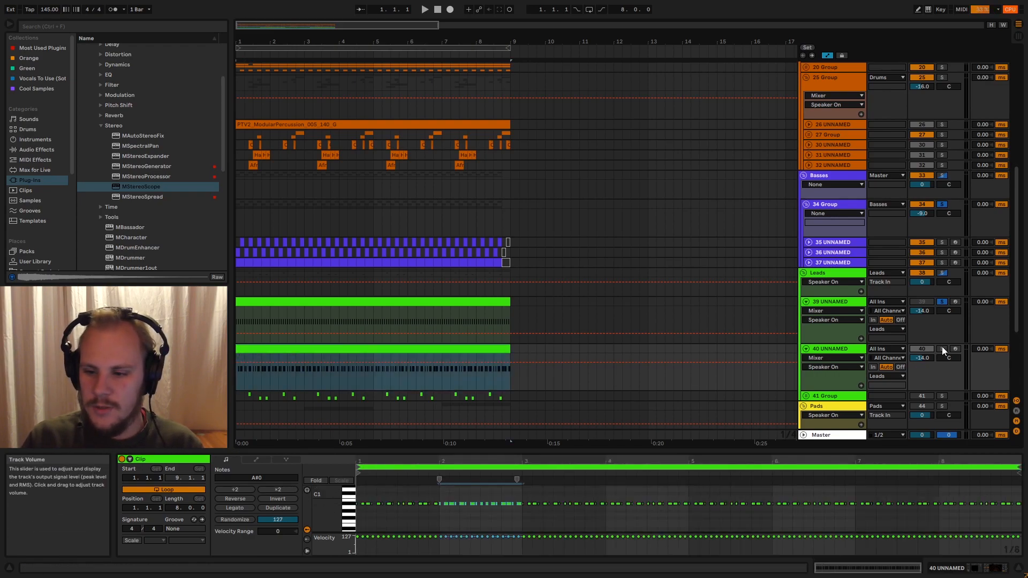
# - Clear the solos with lead tracks 39 and 40 both active, and play the whole arrangement from the start
pyautogui.click(943, 302)
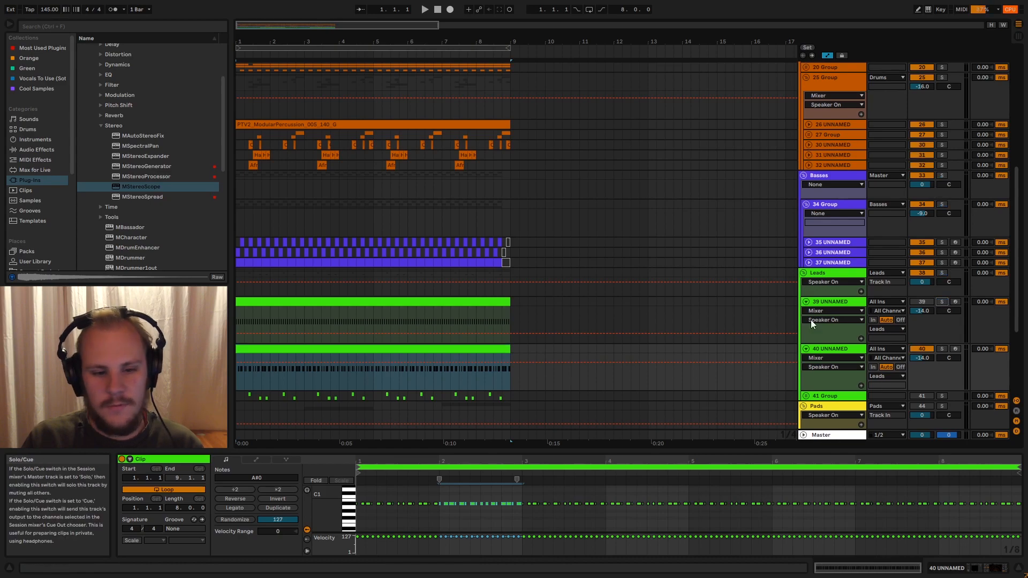
pyautogui.click(239, 329)
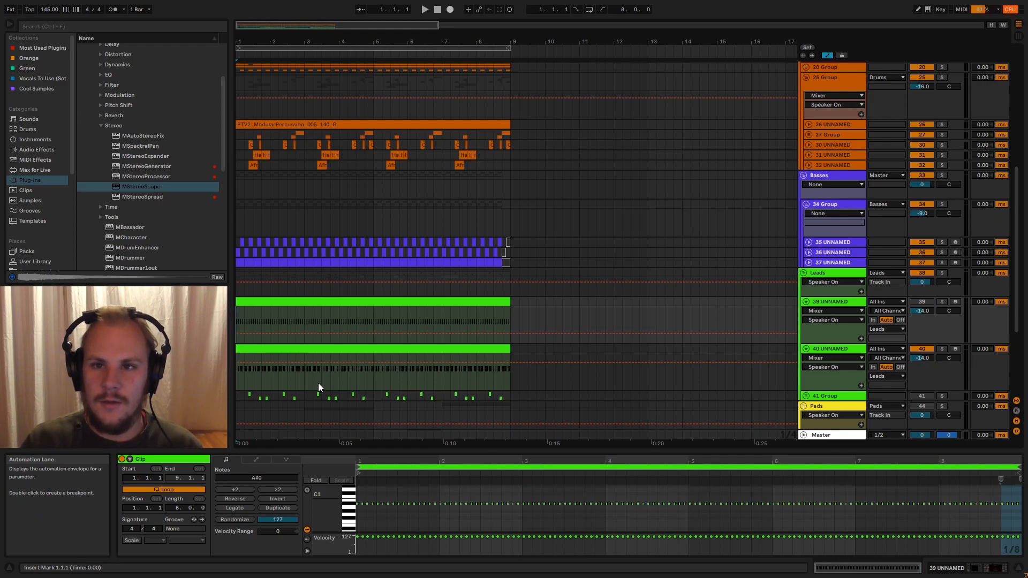
pyautogui.press('space')
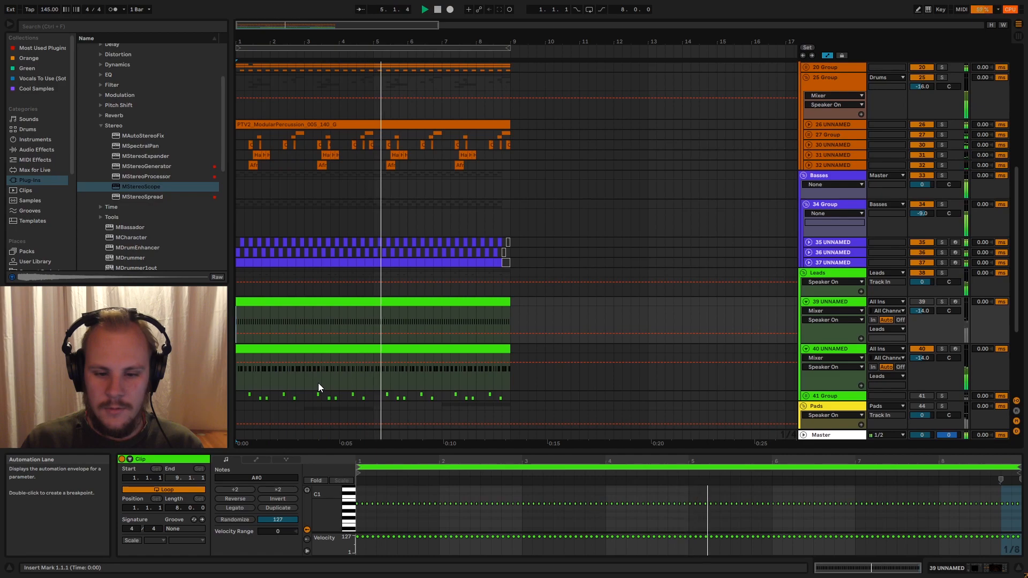
pyautogui.click(237, 378)
pyautogui.press('space')
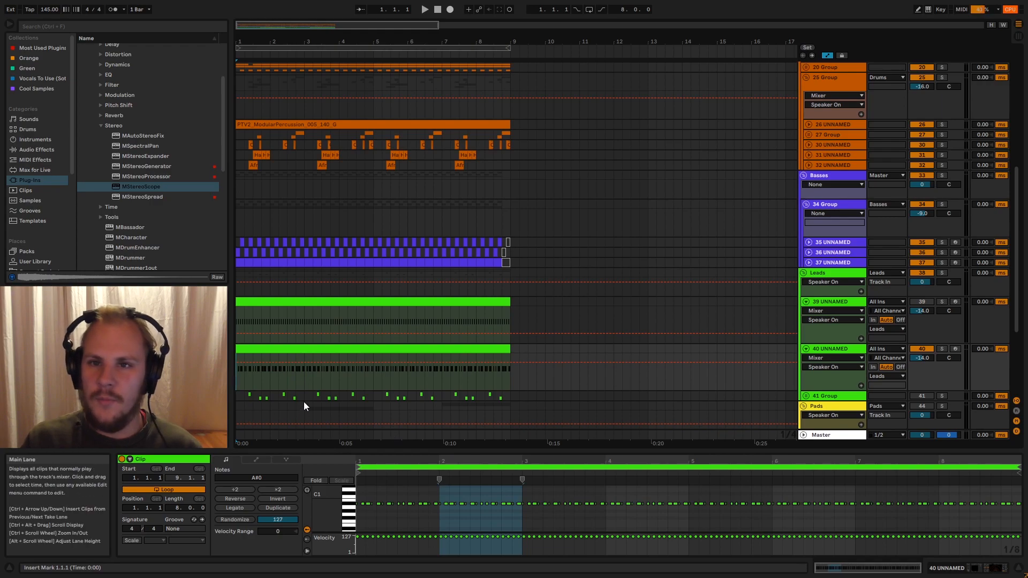
# - Compare the rhythms of lead tracks 39 and 40 by selecting each track's MIDI clip, zoomed in on the first bars
pyautogui.click(271, 301)
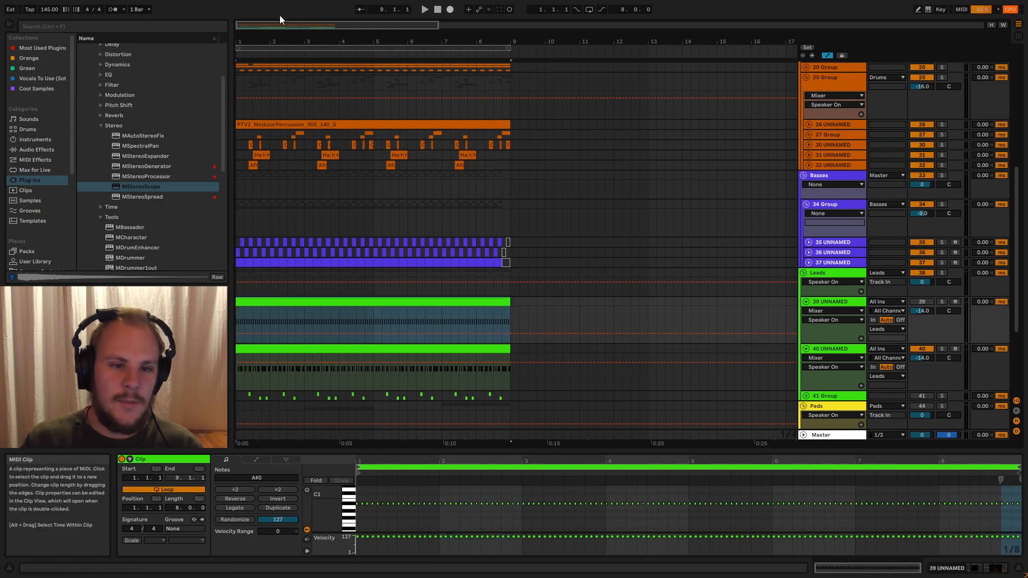
pyautogui.moveTo(249, 40); pyautogui.dragTo(251, 120)
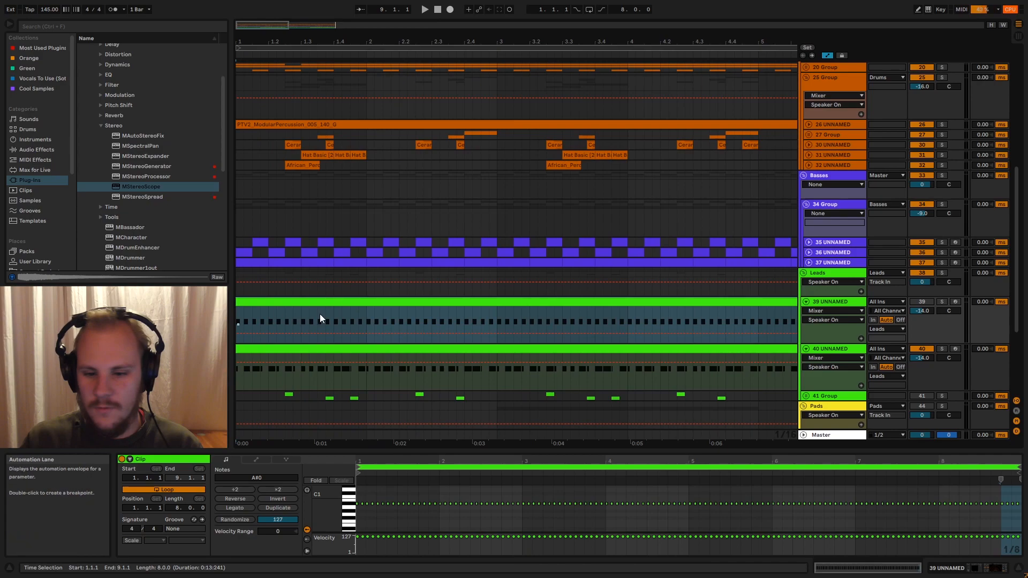
pyautogui.scroll(-2, 394, 292)
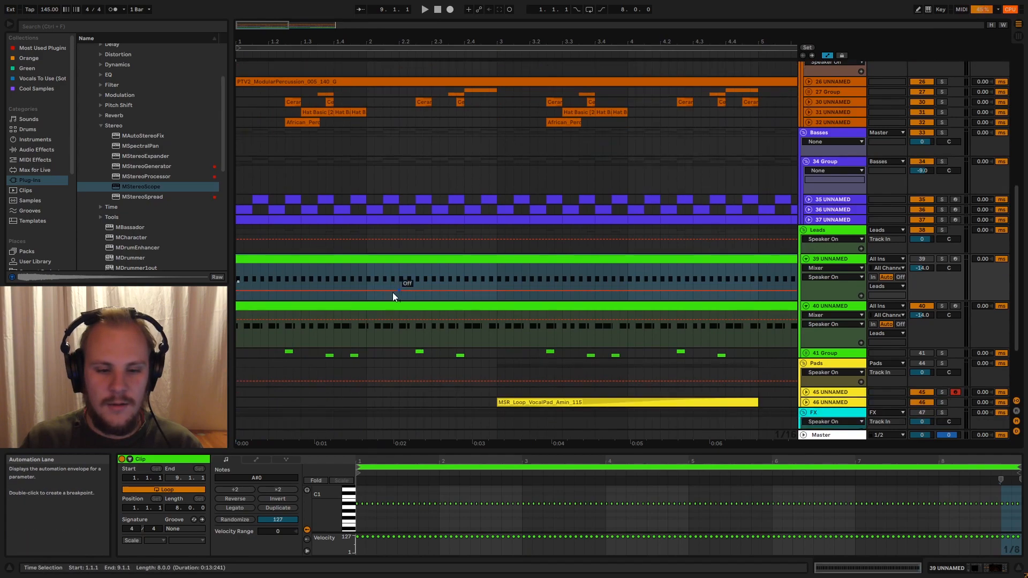
pyautogui.click(314, 307)
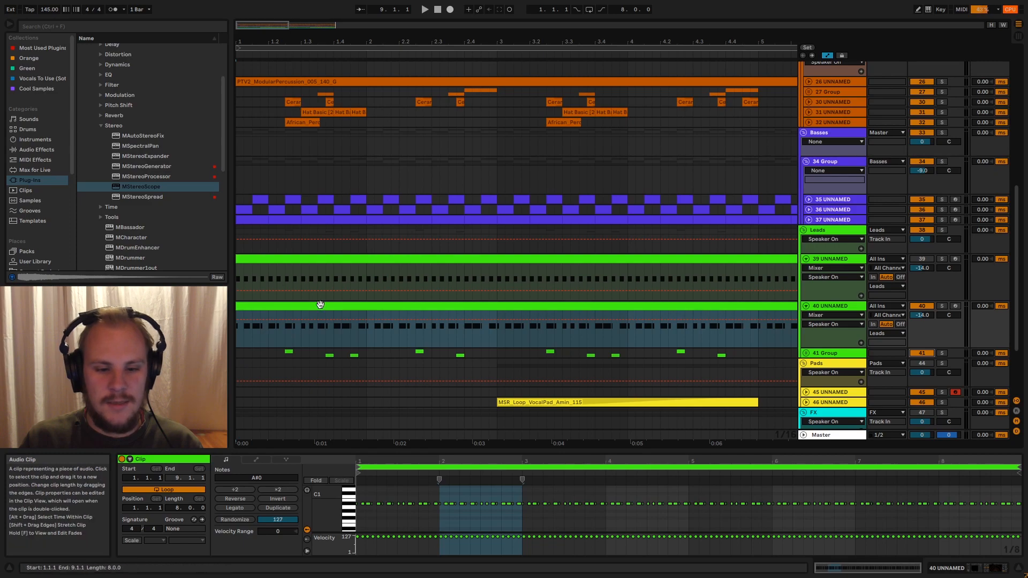
pyautogui.scroll(1, 285, 354)
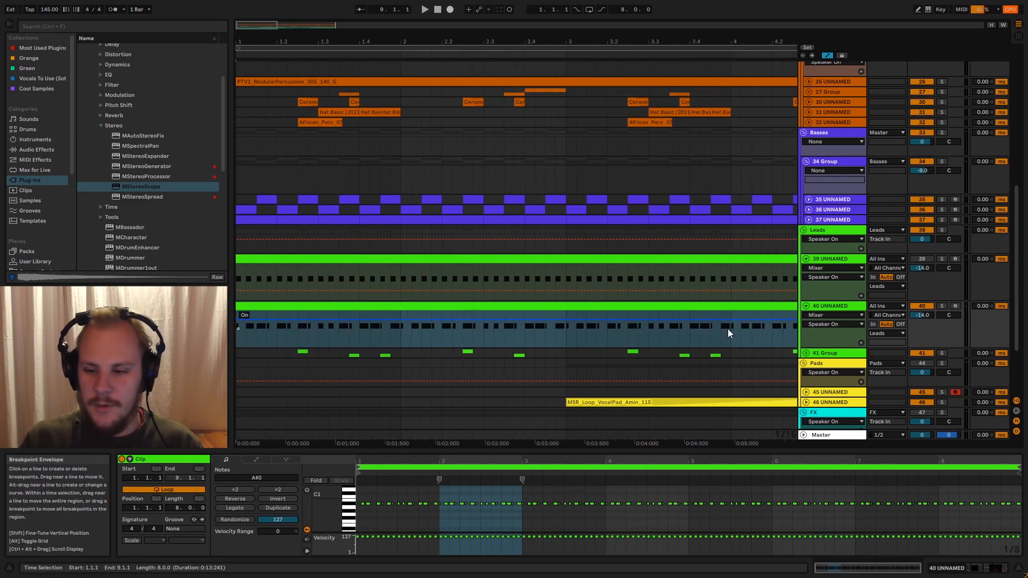
# - Activate 41 Group, solo the Leads group and play all the lead layers from the start
pyautogui.click(236, 355)
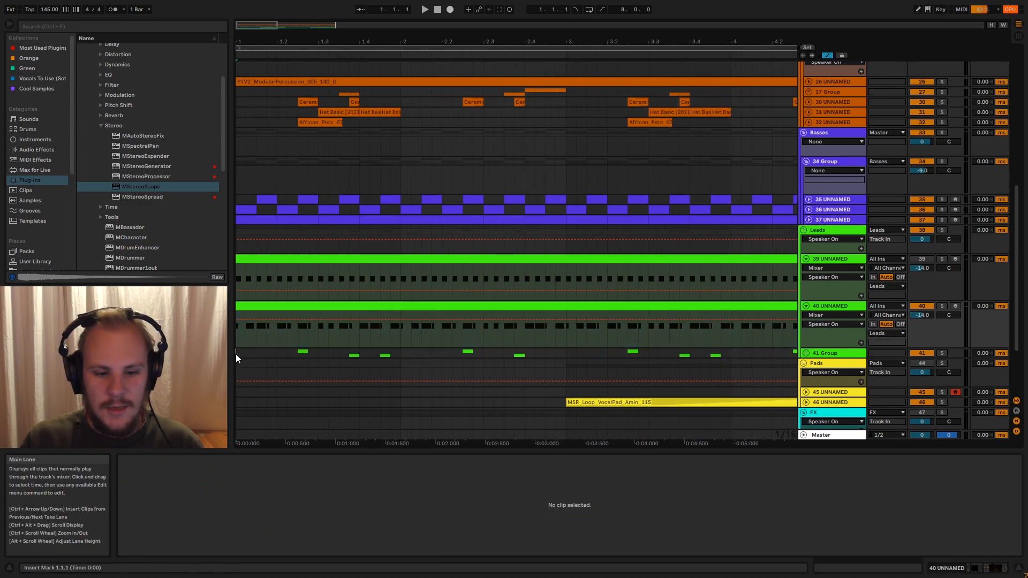
pyautogui.click(941, 229)
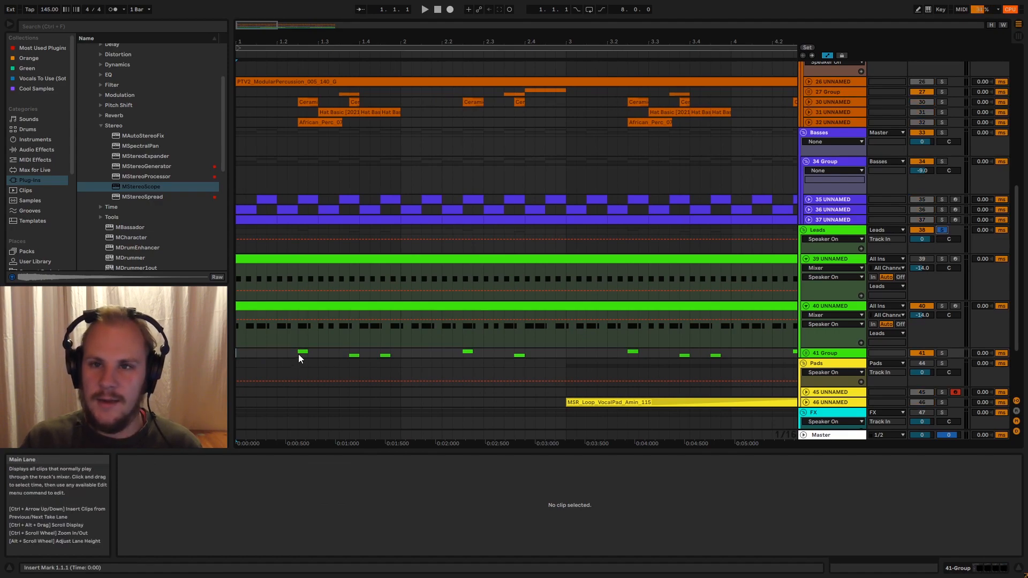
pyautogui.press('space')
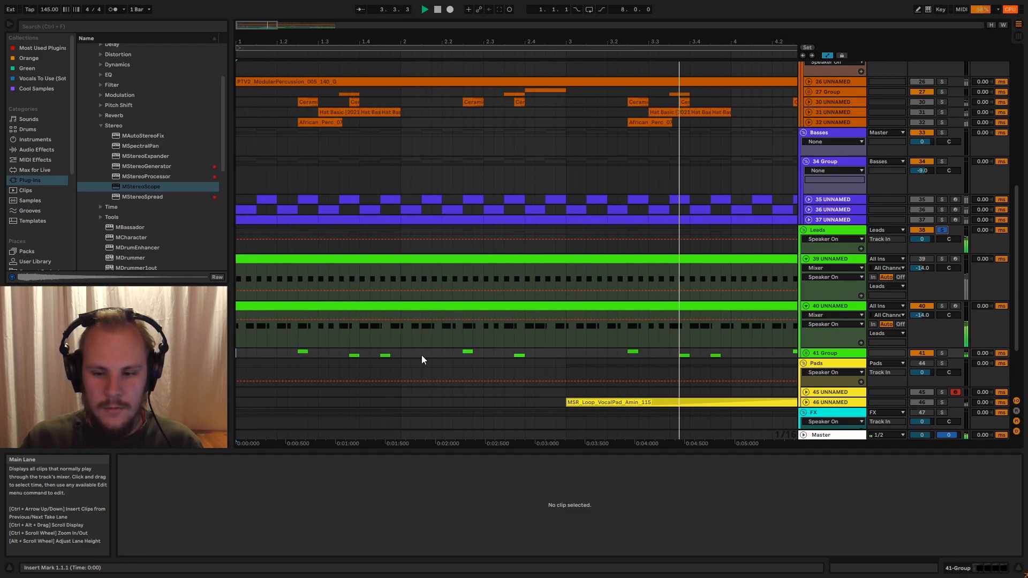
pyautogui.moveTo(535, 43); pyautogui.dragTo(535, 8)
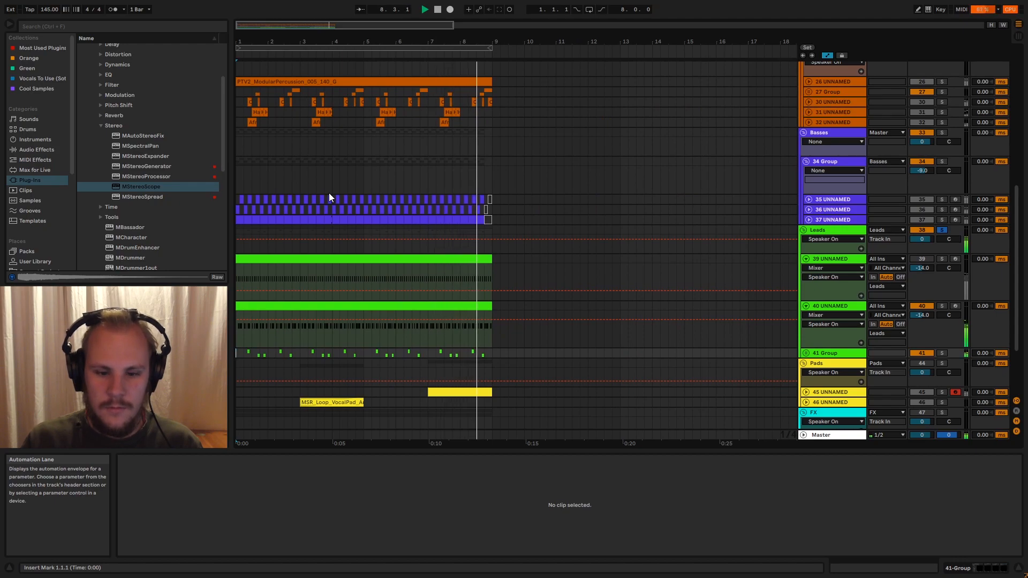
pyautogui.scroll(1, 411, 241)
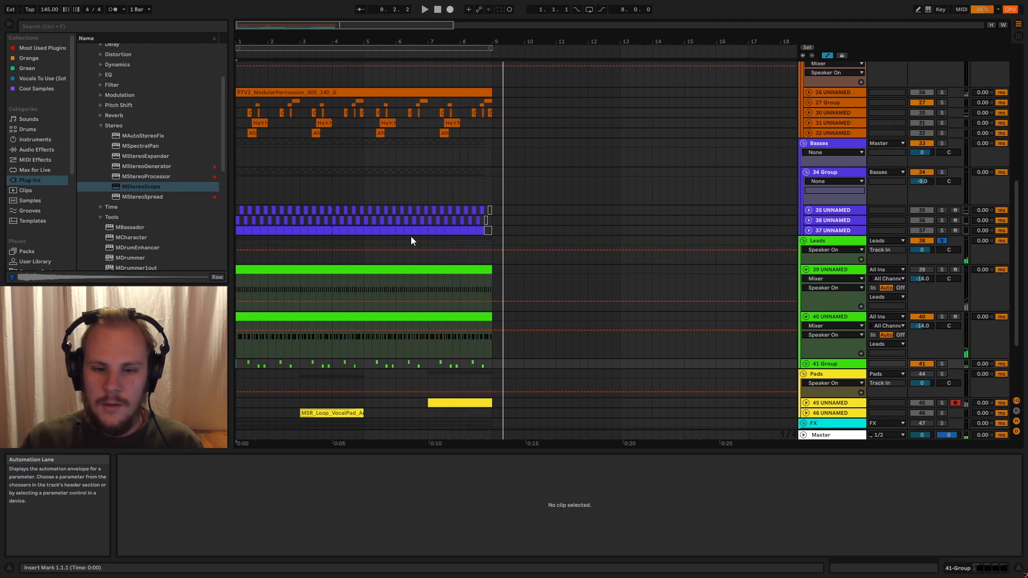
pyautogui.scroll(3, 410, 236)
pyautogui.press('space')
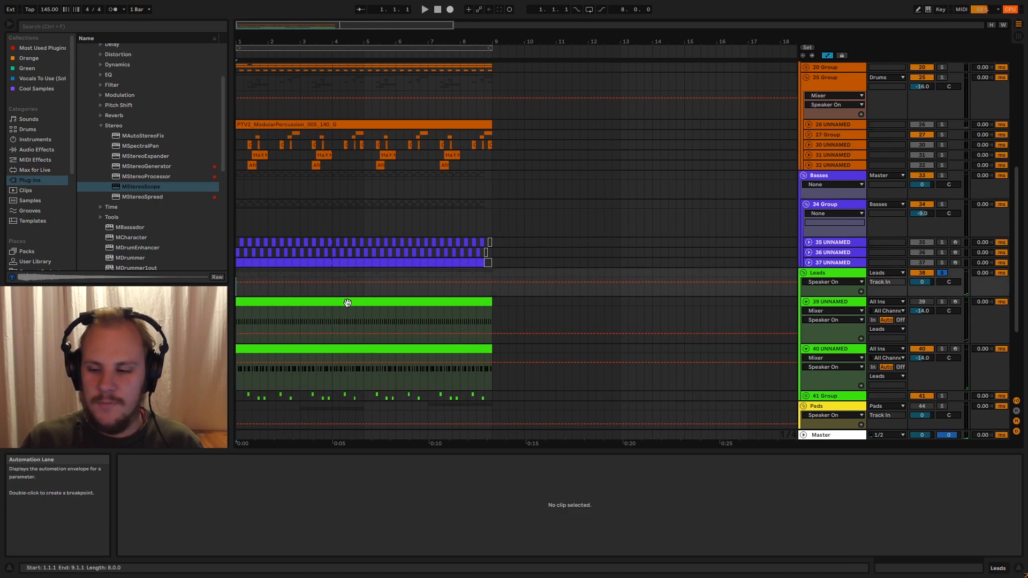
# - Solo percussion tracks 30 and 32 in 25 Group together with the Leads group, and play them from the start
pyautogui.scroll(-6, 763, 375)
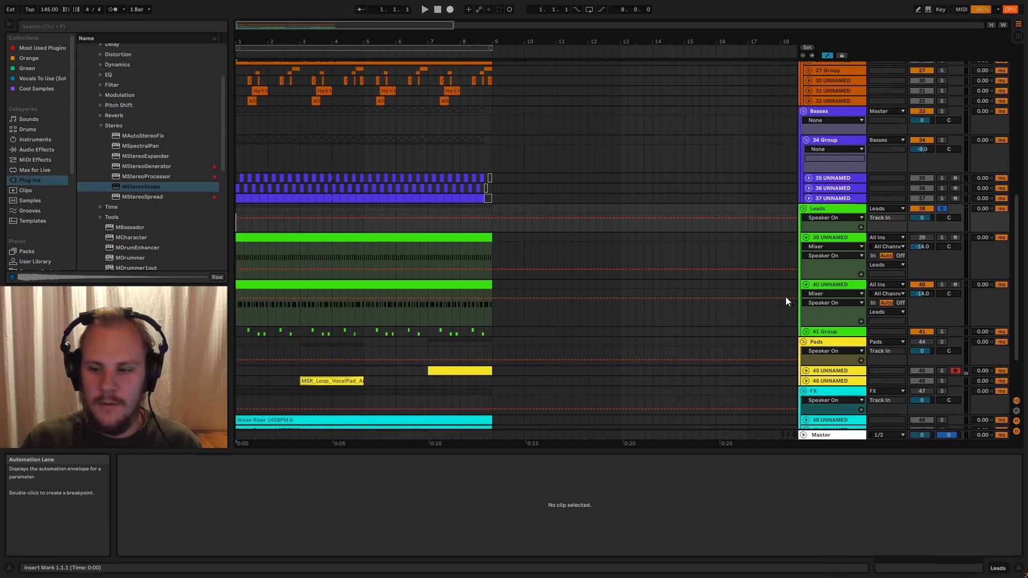
pyautogui.scroll(10, 541, 272)
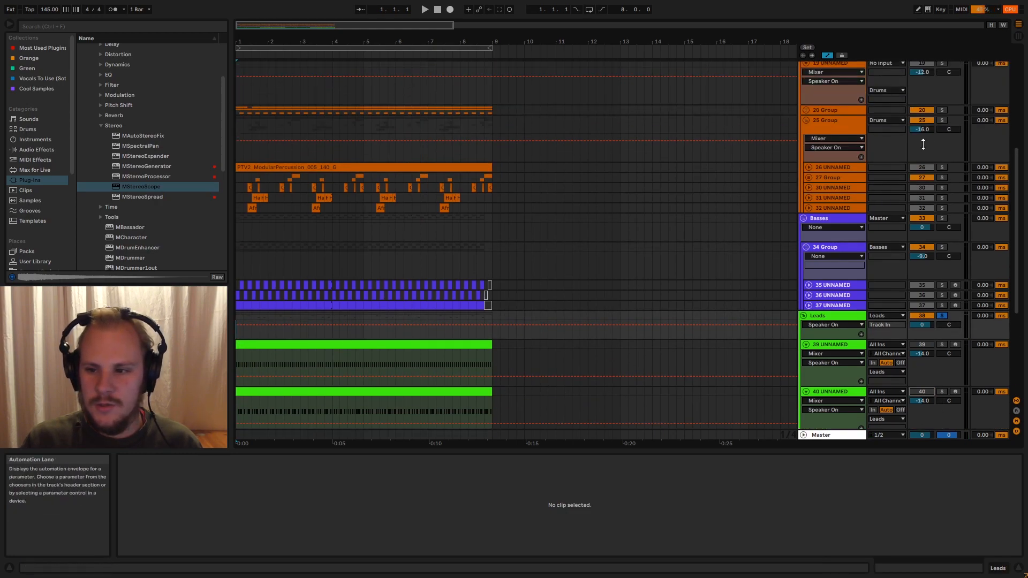
pyautogui.click(943, 190)
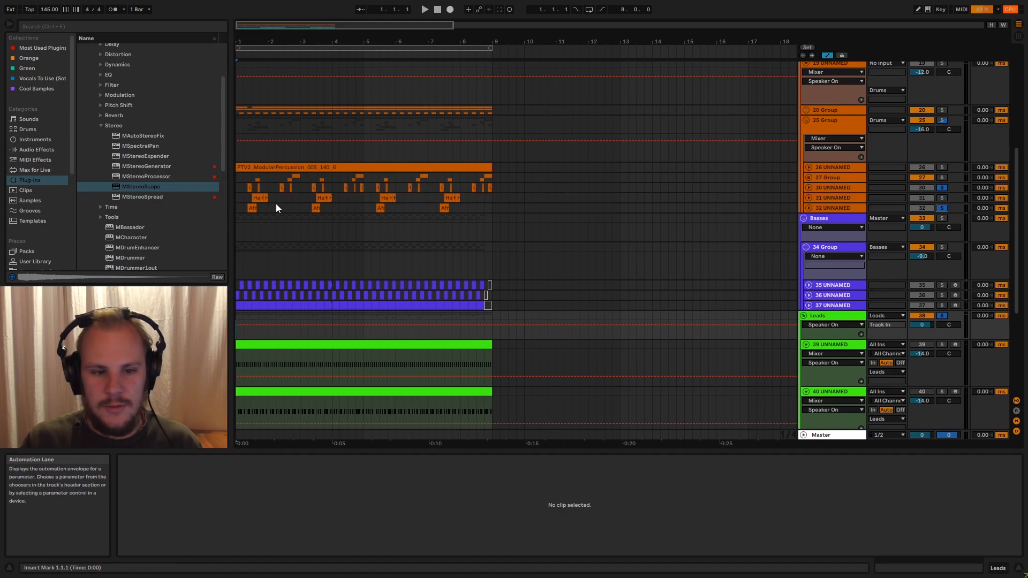
pyautogui.click(236, 177)
pyautogui.press('space')
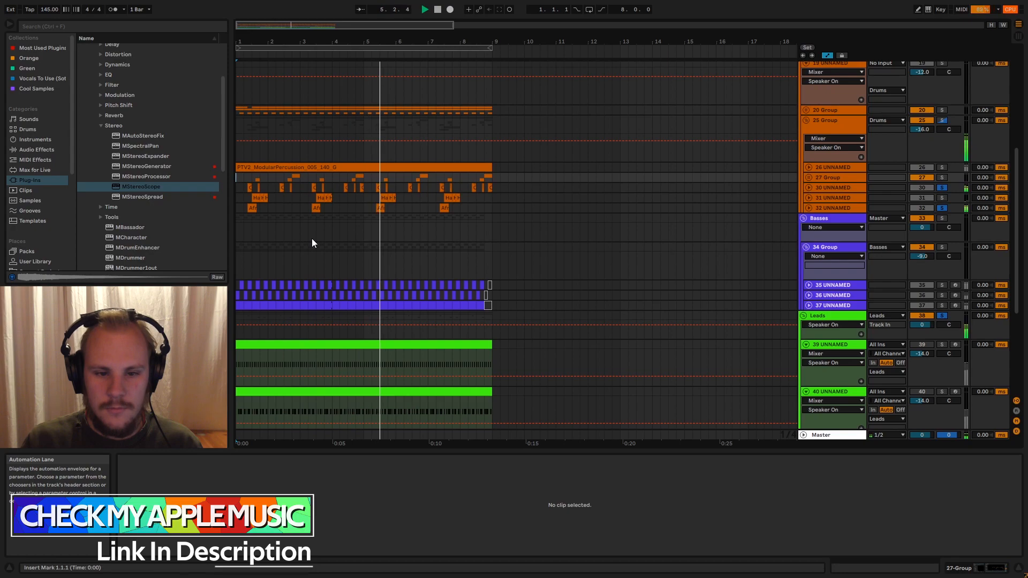
pyautogui.scroll(-3, 404, 258)
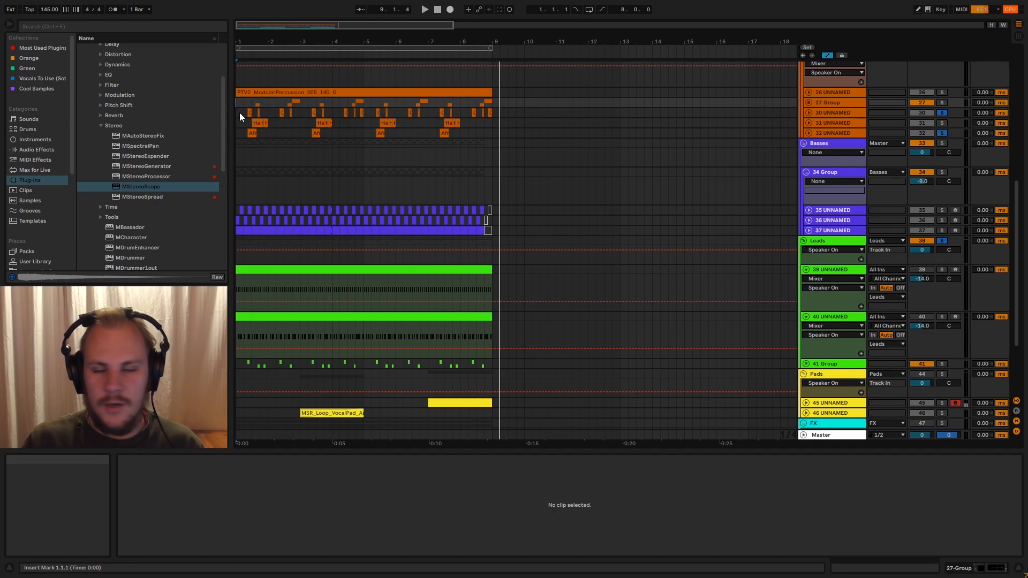
# - Review the short clips on 41 Group by sweeping across them from bar 1 to bar 9
pyautogui.scroll(2, 482, 241)
pyautogui.scroll(2, 371, 256)
pyautogui.scroll(-5, 326, 255)
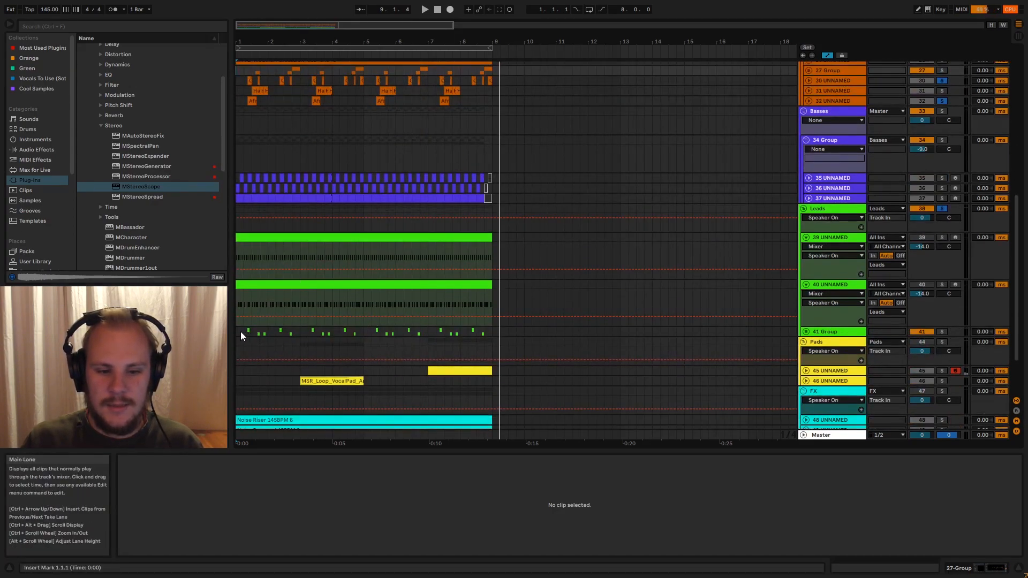
pyautogui.moveTo(240, 332); pyautogui.dragTo(494, 332)
pyautogui.click(494, 333)
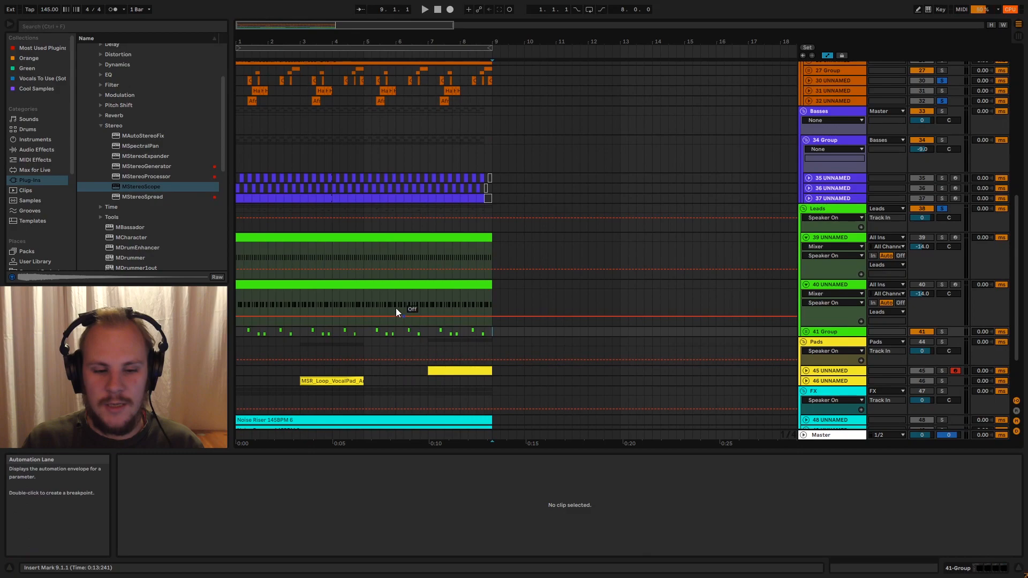
# - Open track 40's MIDI clip and select its section from 1.2.3 to 1.2.4, zoomed in on the first bar
pyautogui.click(320, 288)
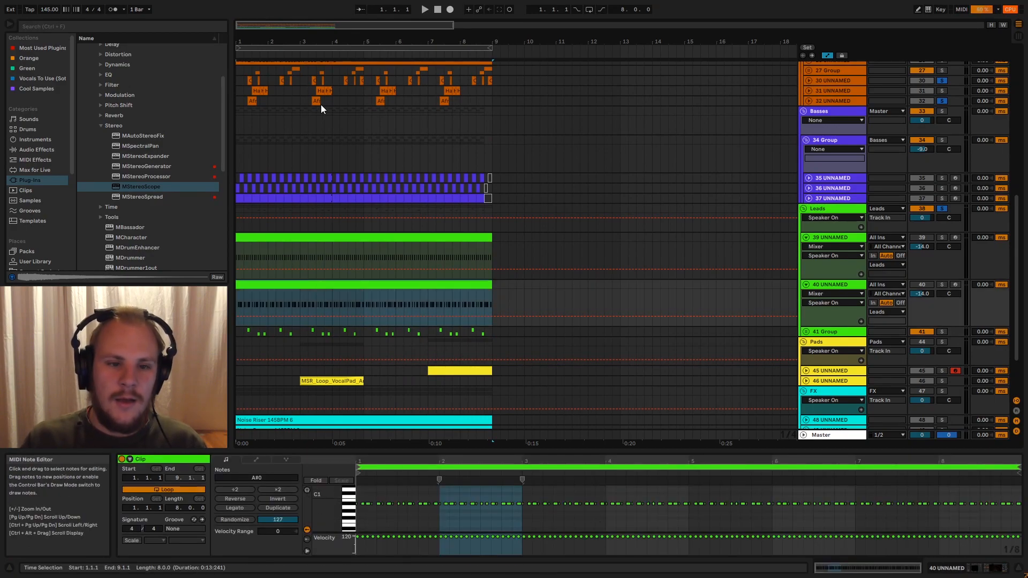
pyautogui.moveTo(260, 42); pyautogui.dragTo(390, 259)
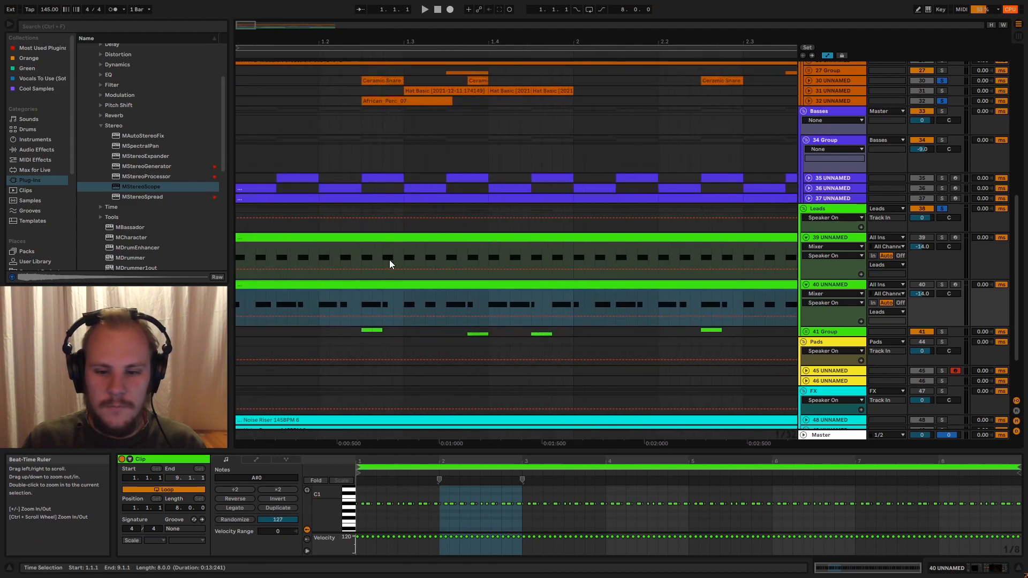
pyautogui.click(362, 306)
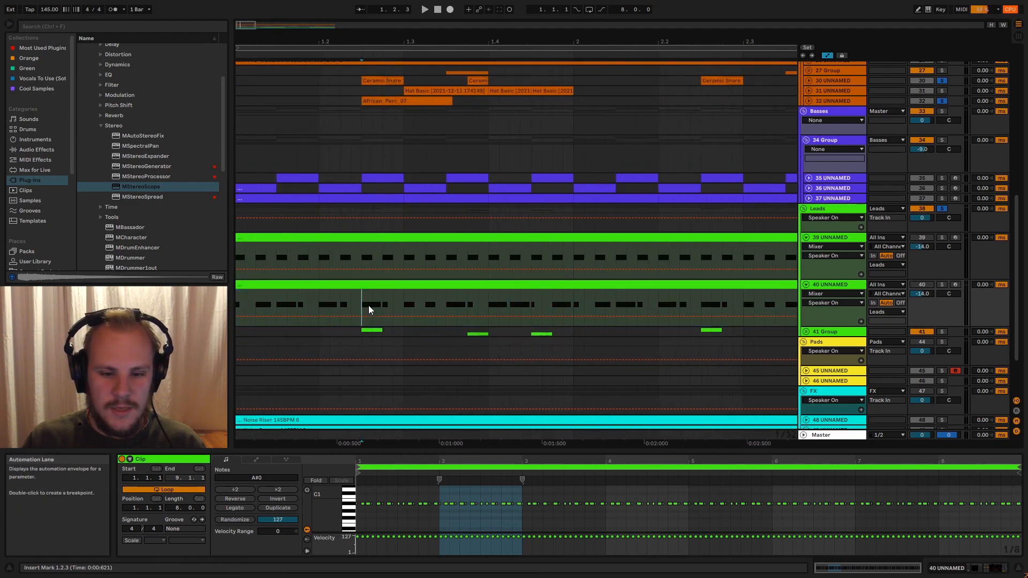
pyautogui.moveTo(368, 305); pyautogui.dragTo(379, 312)
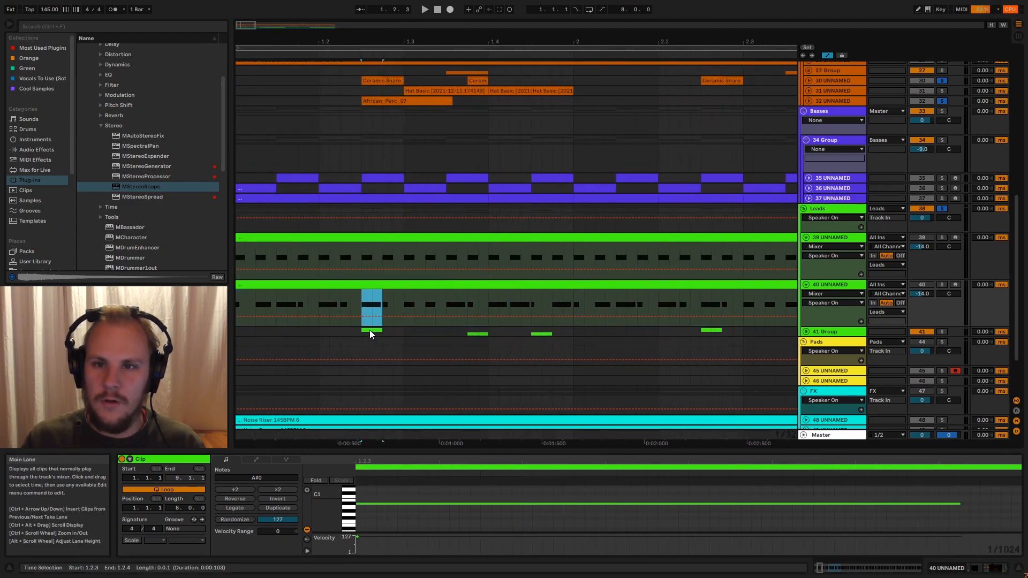
# - Unfold 41 Group and track 42, and compare track 42's first note with track 40's notes at 1.2.3
pyautogui.click(806, 332)
pyautogui.scroll(-2, 647, 300)
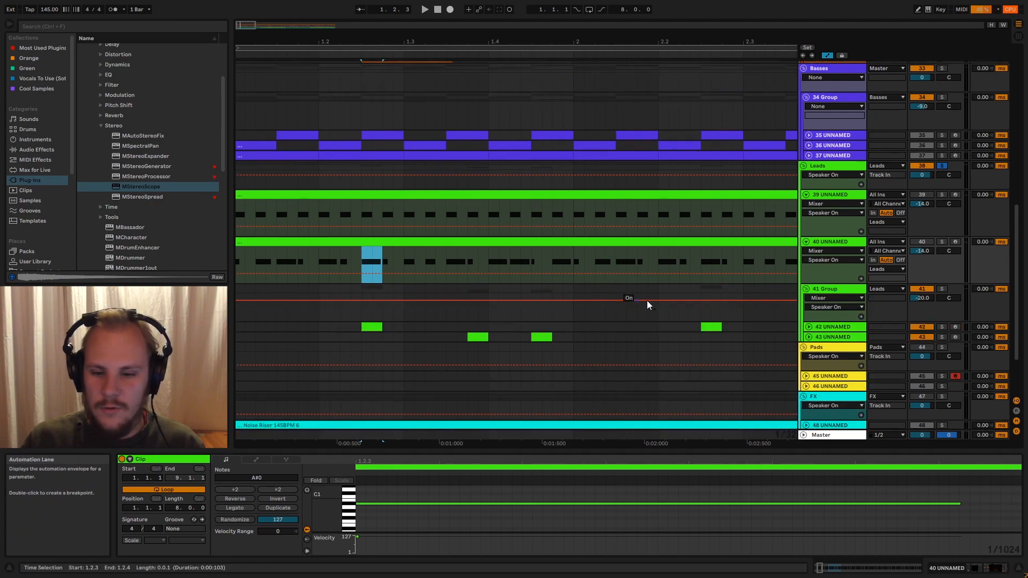
pyautogui.click(809, 327)
pyautogui.moveTo(383, 349); pyautogui.dragTo(371, 358)
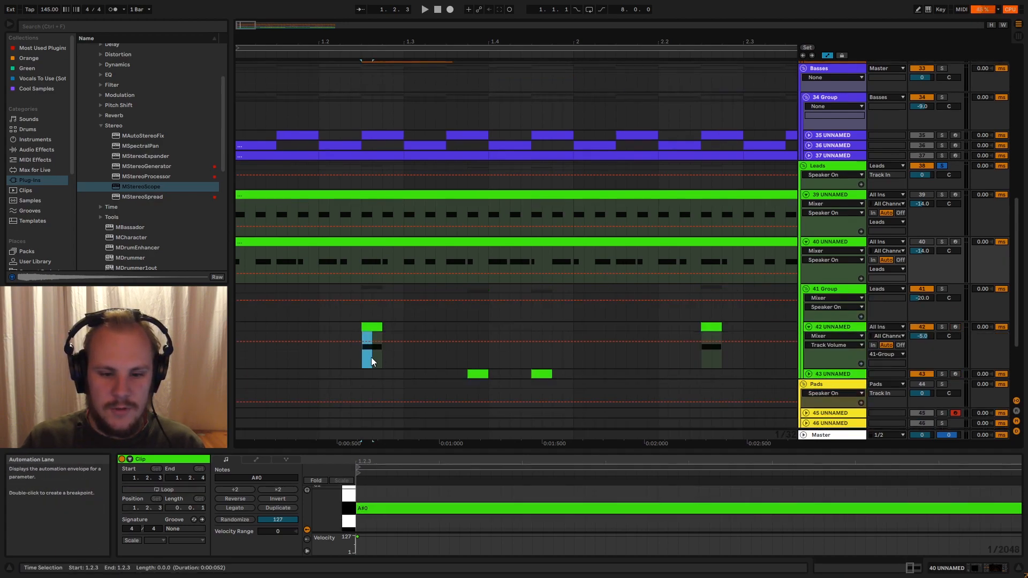
pyautogui.moveTo(359, 258); pyautogui.dragTo(381, 258)
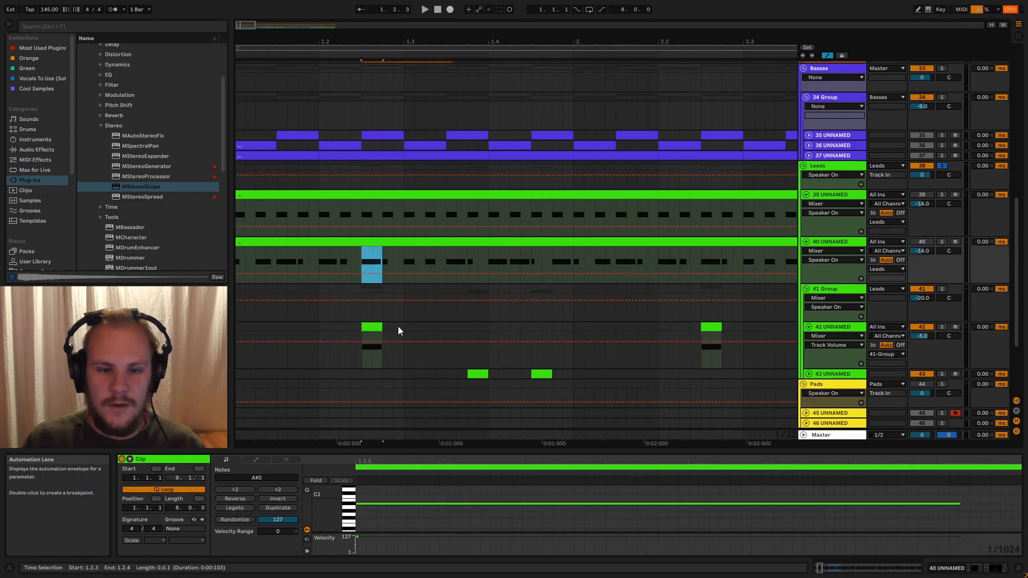
# - Examine where the Ceramic Snare and African Perc clips on tracks 30 and 32 fall relative to the lead clips
pyautogui.scroll(3, 398, 326)
pyautogui.click(356, 101)
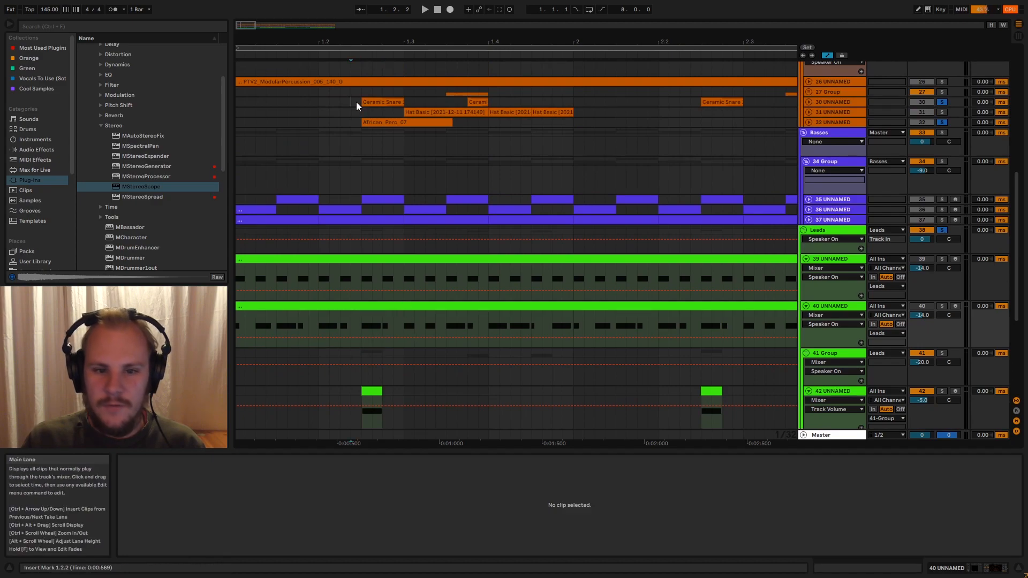
pyautogui.moveTo(413, 122); pyautogui.dragTo(406, 124)
pyautogui.scroll(-3, 358, 186)
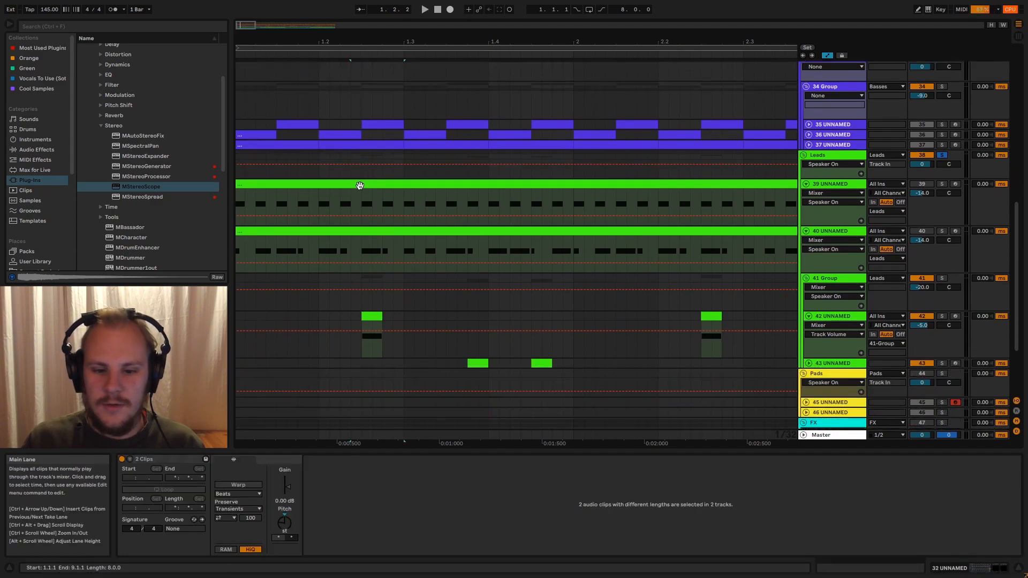
pyautogui.scroll(3, 386, 303)
pyautogui.click(388, 104)
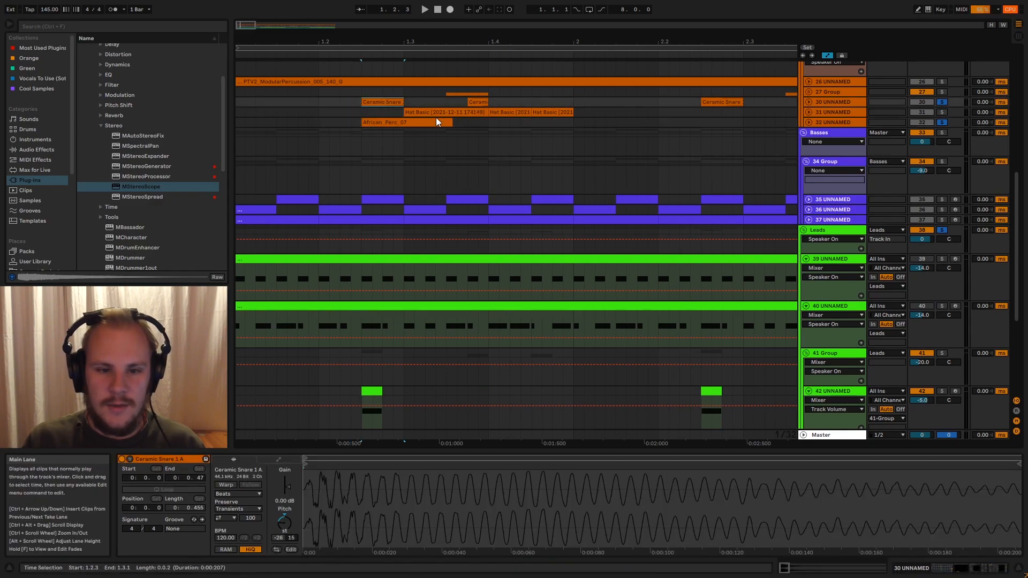
pyautogui.click(475, 101)
pyautogui.scroll(-3, 450, 182)
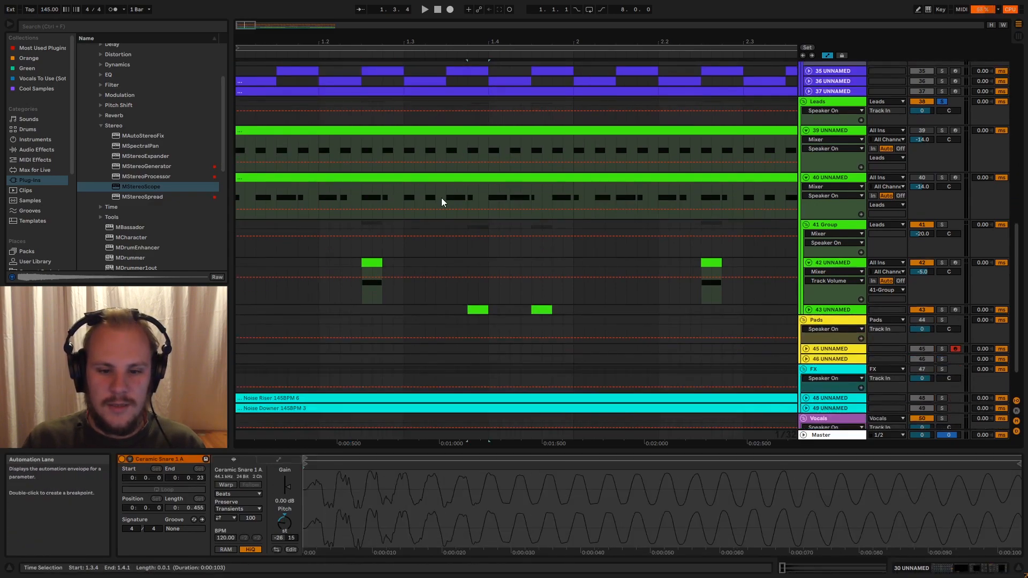
# - Examine the placement of the first-bar clips on tracks 42 and 43 by selecting them one after another
pyautogui.click(377, 261)
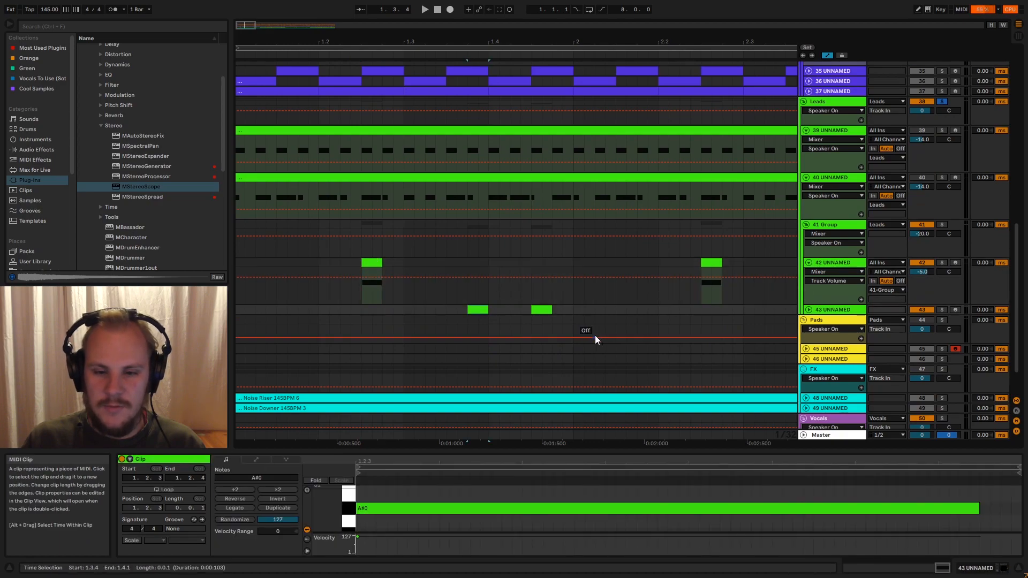
pyautogui.scroll(3, 512, 238)
pyautogui.moveTo(528, 42); pyautogui.dragTo(528, 8)
pyautogui.click(314, 395)
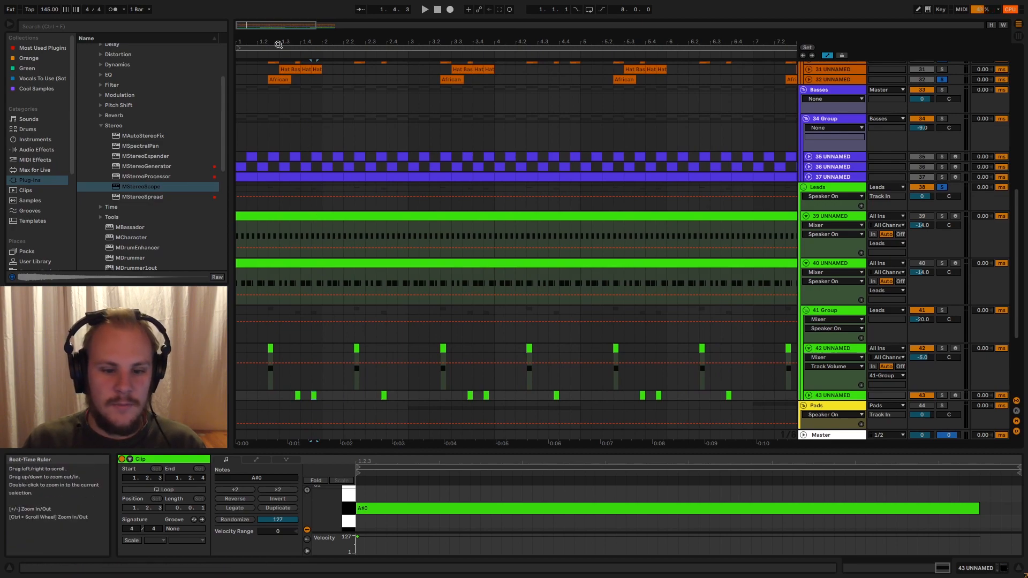
# - Turn off the Leads solo and play the full arrangement from 1.1.1
pyautogui.moveTo(279, 42); pyautogui.dragTo(279, 47)
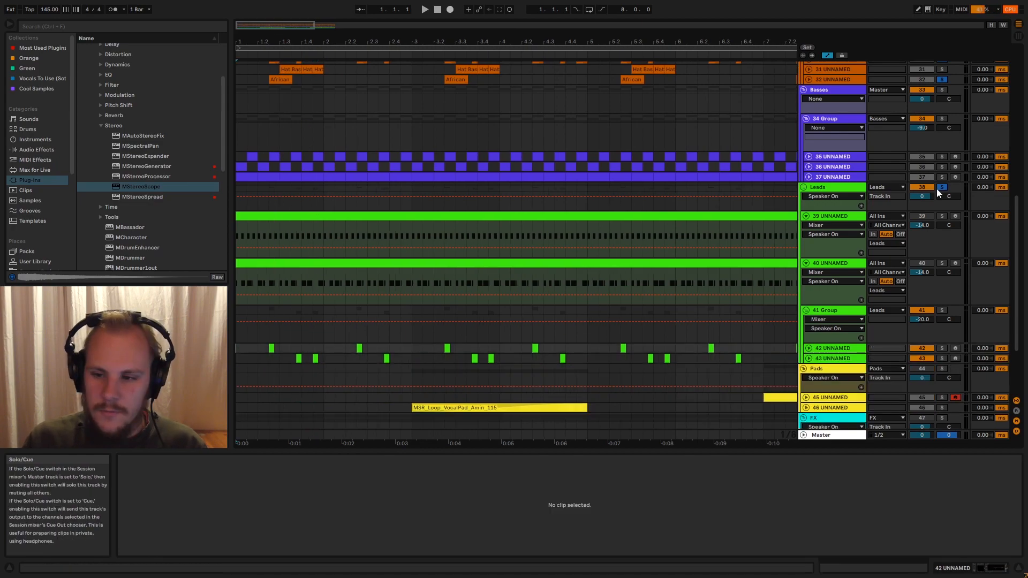
pyautogui.click(939, 188)
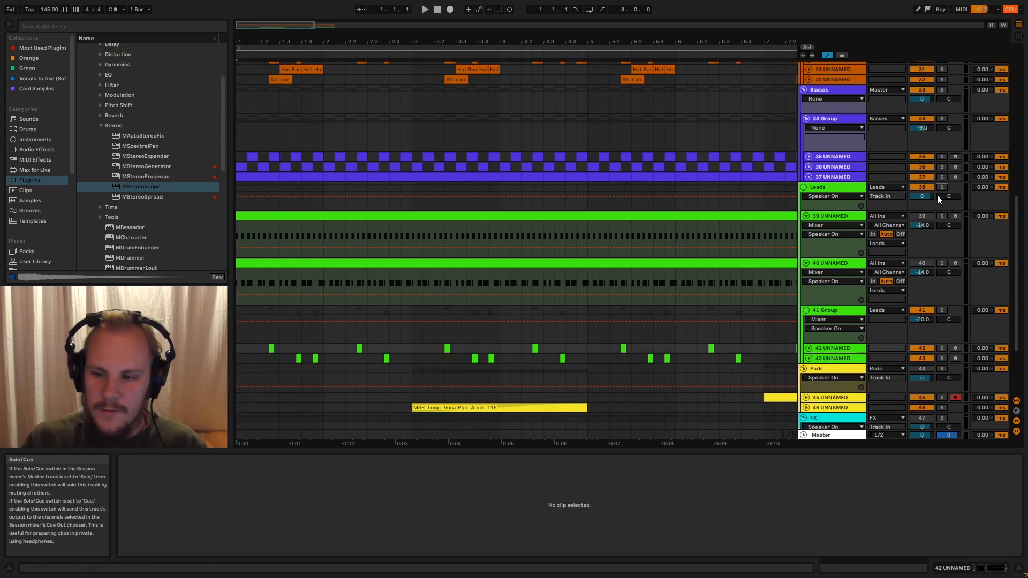
pyautogui.click(920, 262)
pyautogui.scroll(2, 778, 262)
pyautogui.scroll(10, 545, 241)
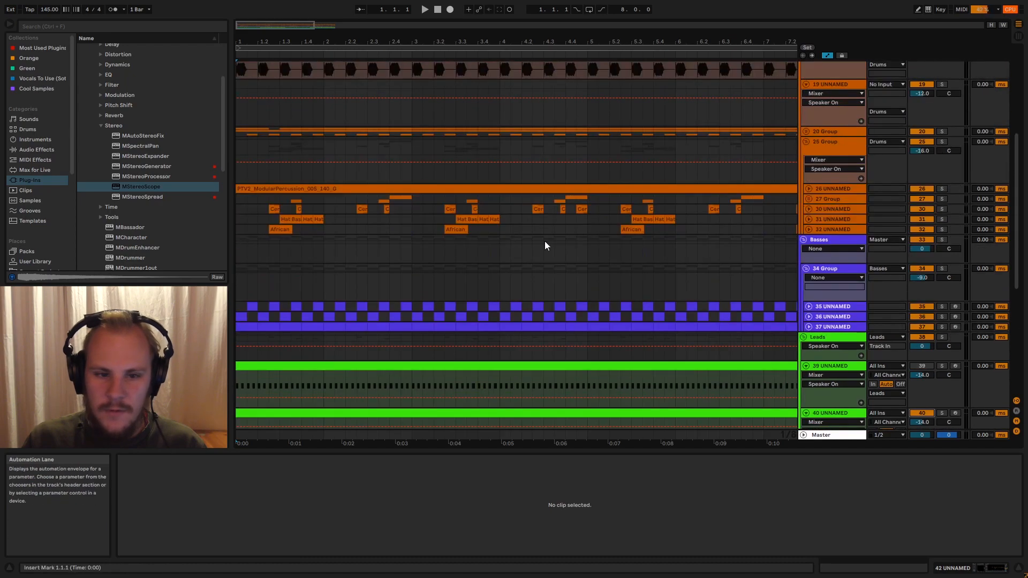
pyautogui.click(241, 187)
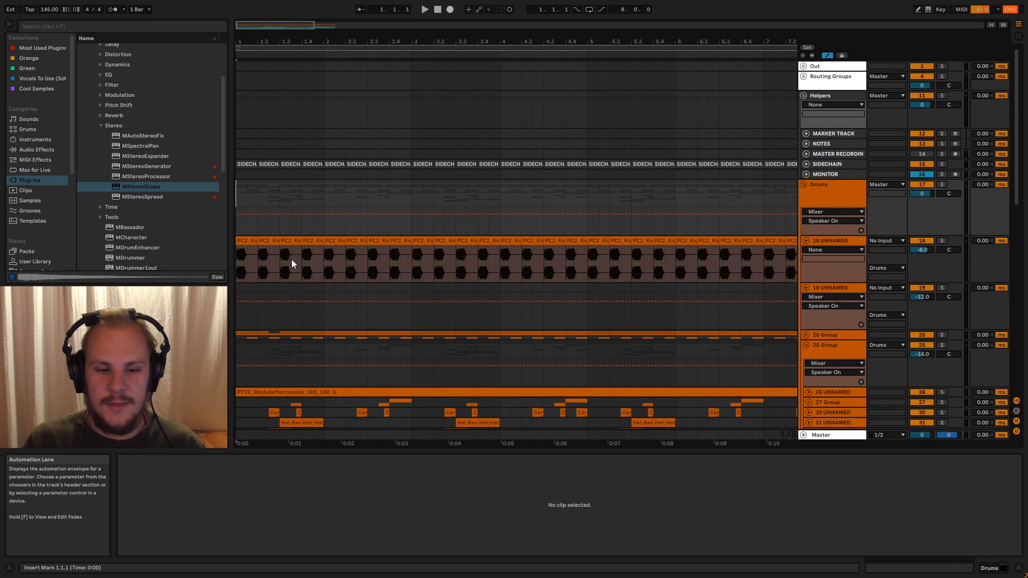
pyautogui.press('space')
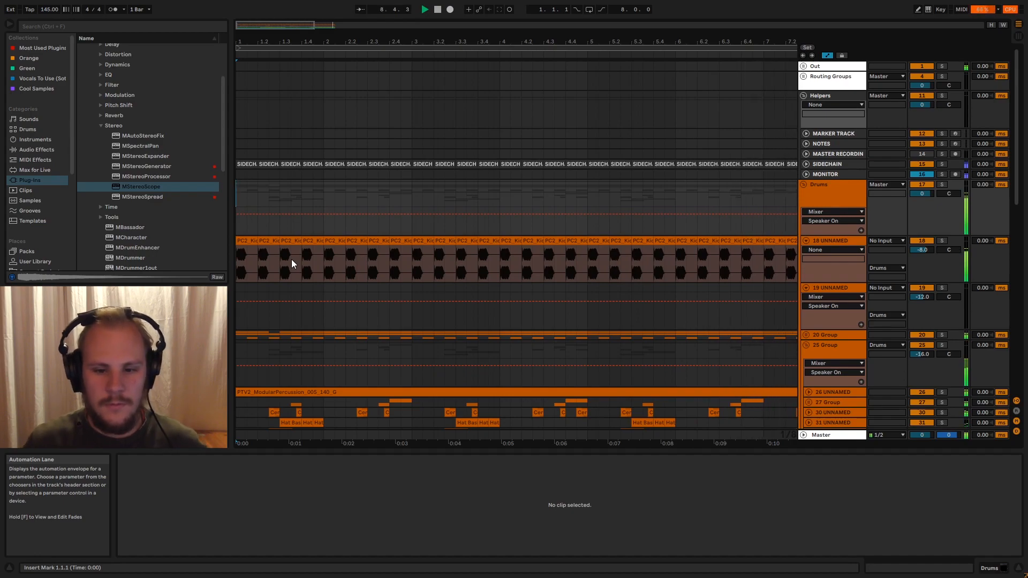
# - Solo the Pads group, play it from 4.1.1, and unfold track 46 to show the vocal pad waveform
pyautogui.scroll(-15, 283, 288)
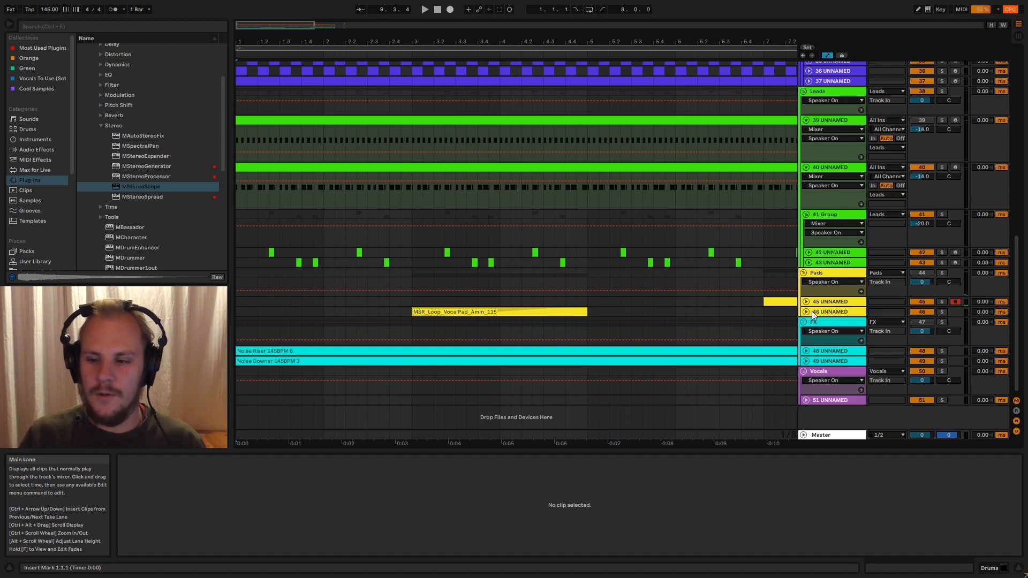
pyautogui.click(941, 273)
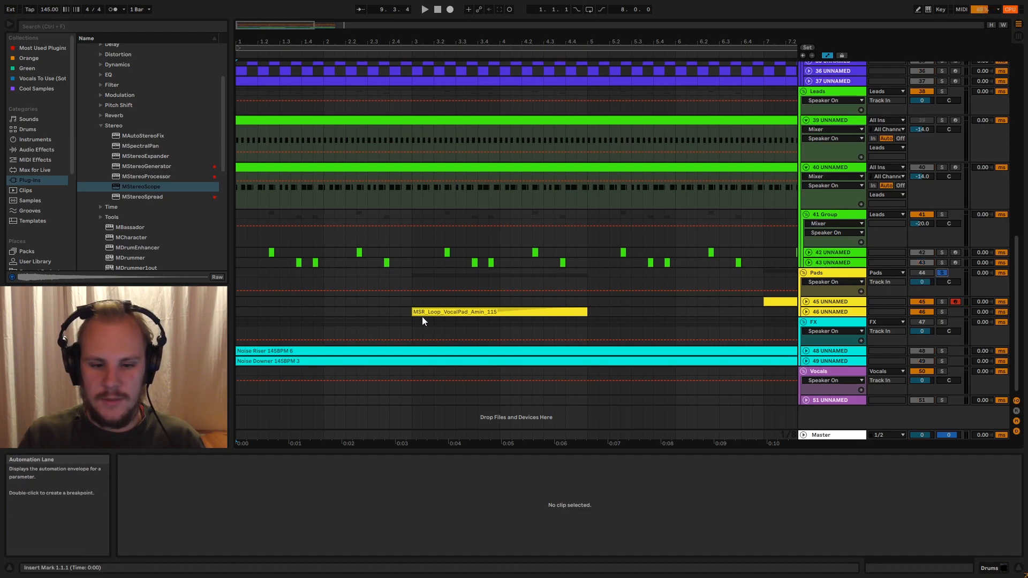
pyautogui.click(411, 305)
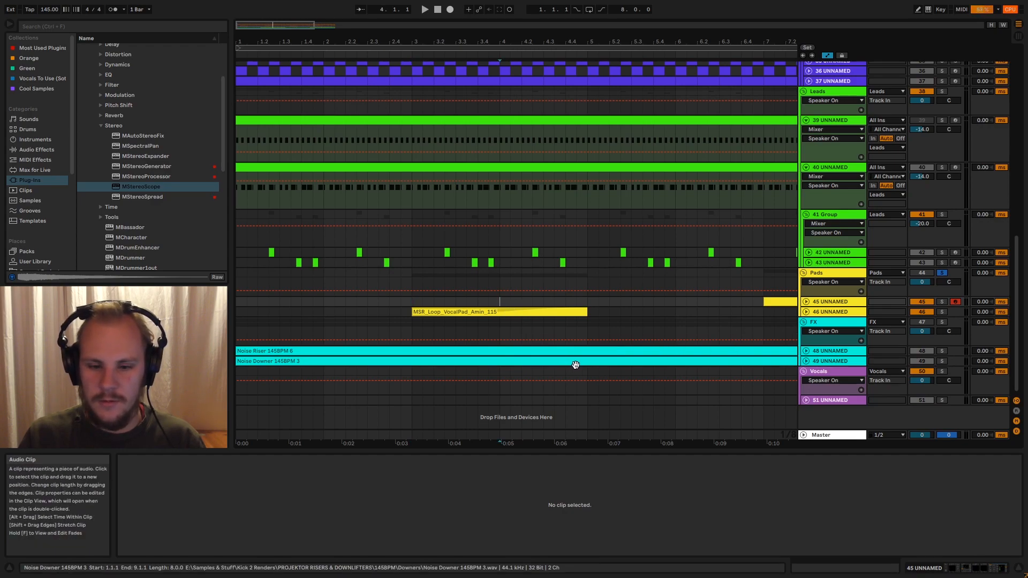
pyautogui.press('space')
pyautogui.click(806, 313)
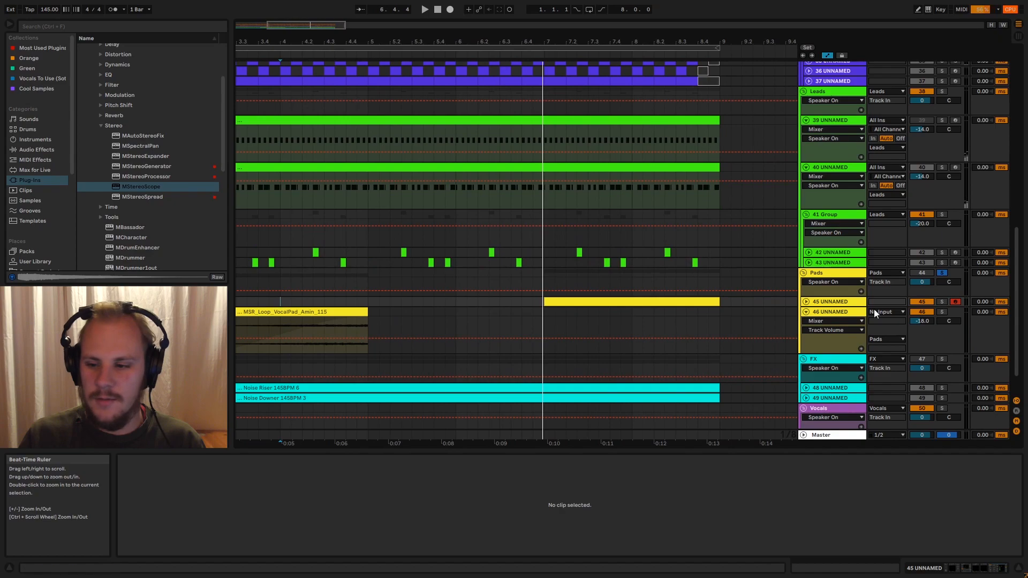
# - Solo track 45 and play its pad clip from 7.1.1, with the timeline zoomed out to the whole arrangement
pyautogui.click(941, 302)
pyautogui.click(821, 307)
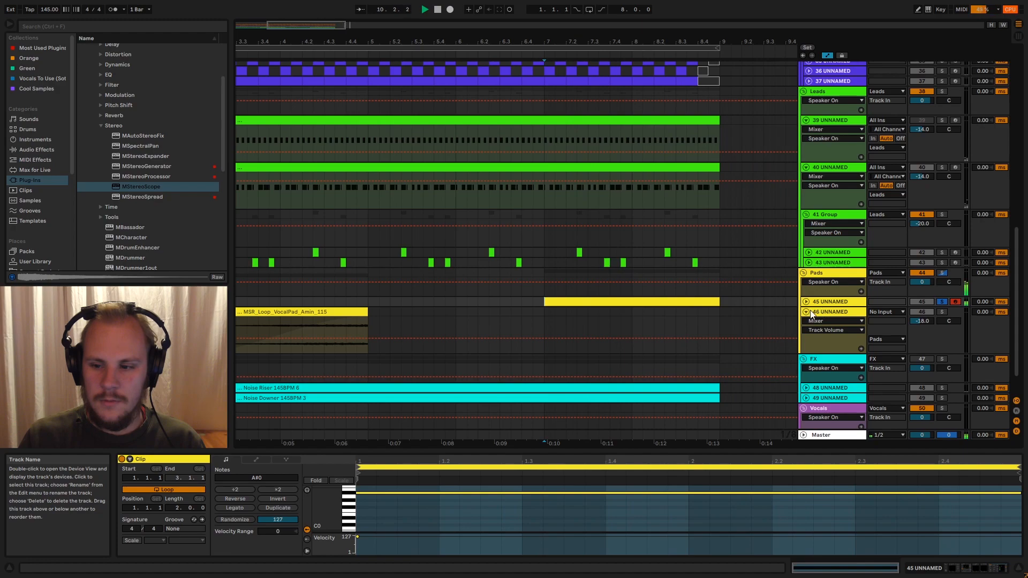
pyautogui.moveTo(487, 43); pyautogui.dragTo(488, 12)
pyautogui.press('space')
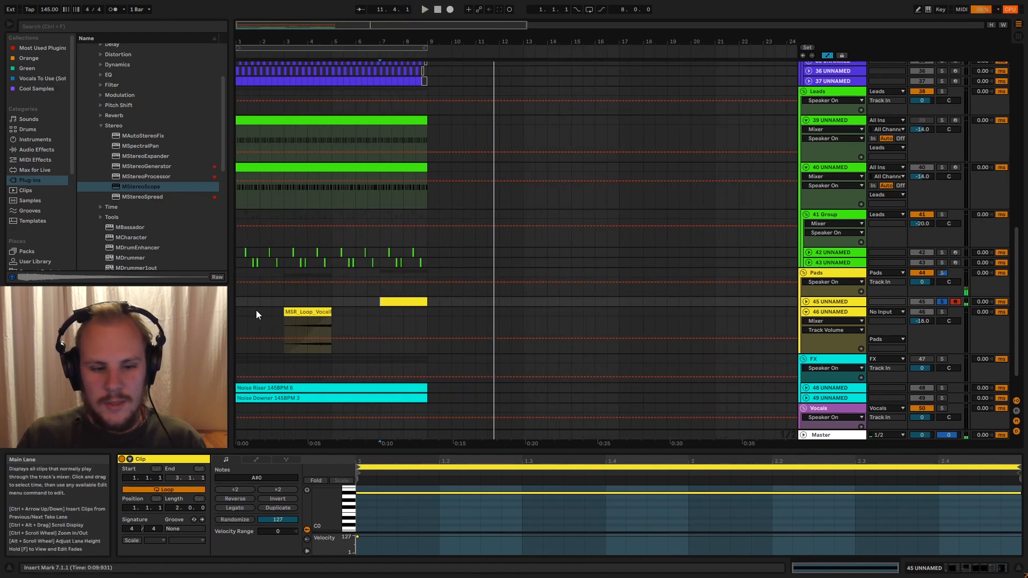
# - Enable looping over the eight bars from 1.1.1 and place the insert marker at 1.1.1 on track 45
pyautogui.click(236, 301)
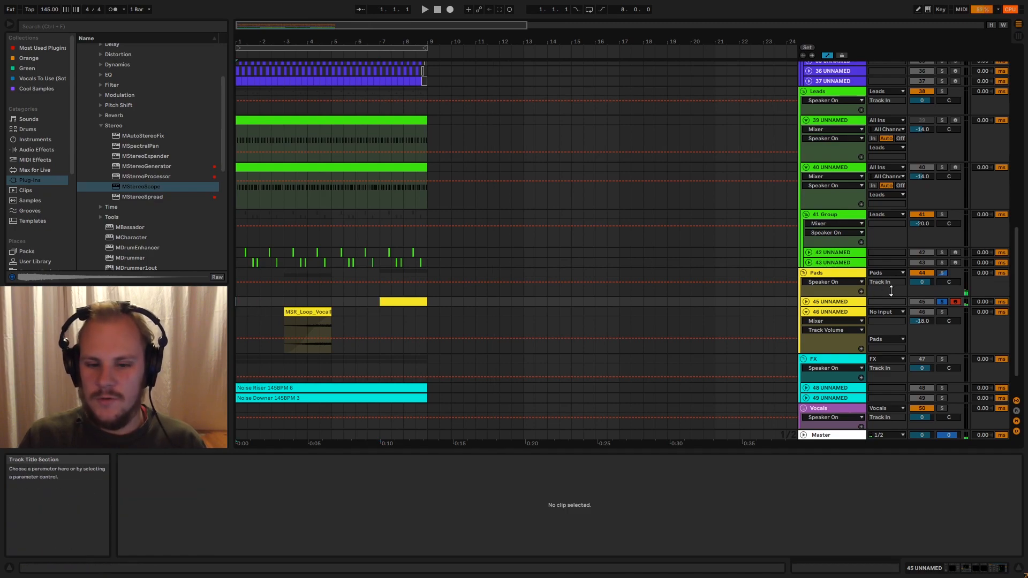
pyautogui.click(409, 301)
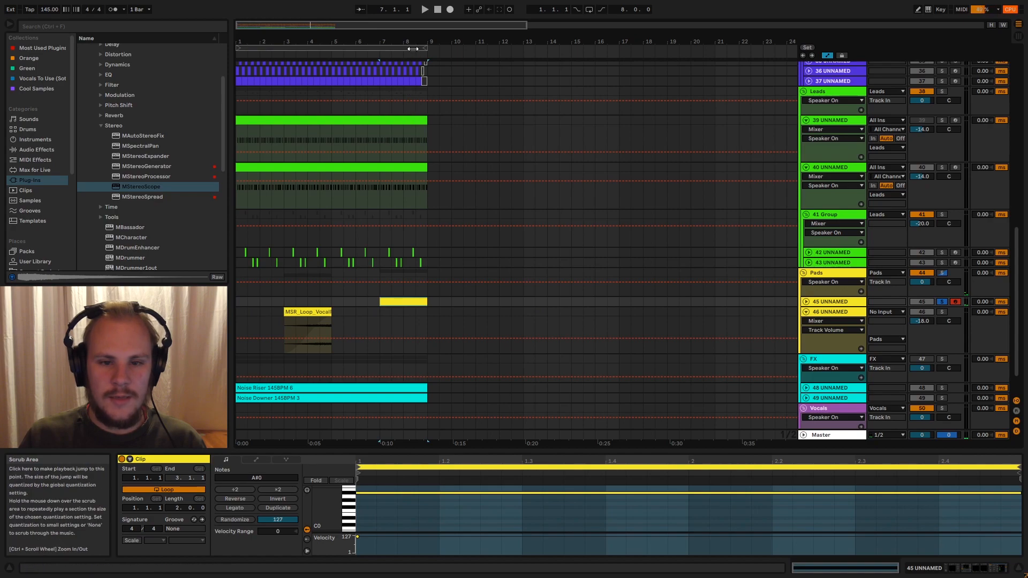
pyautogui.rightClick(432, 47)
pyautogui.click(432, 52)
pyautogui.click(239, 301)
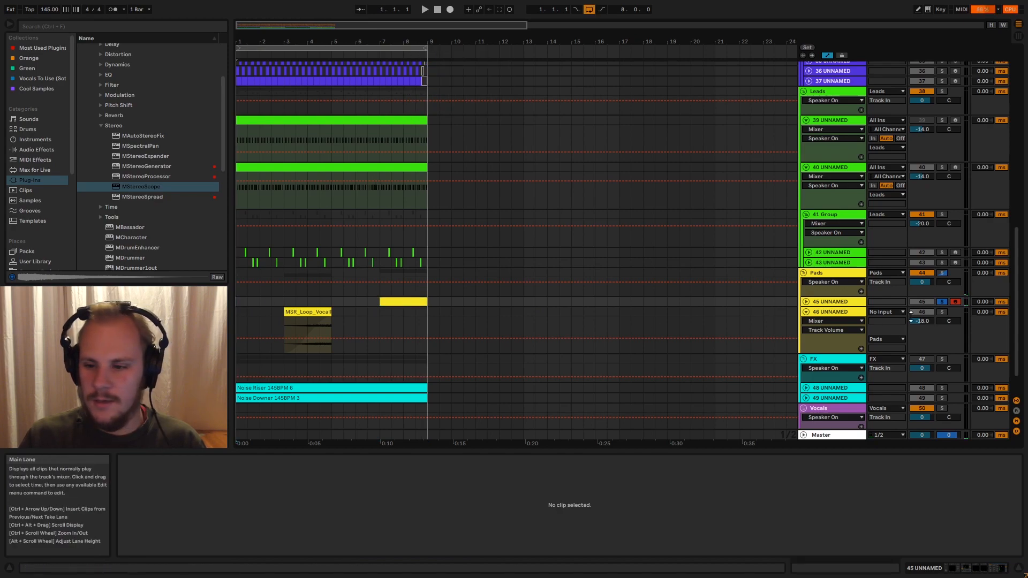
# - Clear the Pads solos and fold the Pads group, tracks 39 and 40, the Leads group and 34 Group
pyautogui.click(804, 273)
pyautogui.scroll(3, 375, 324)
pyautogui.scroll(3, 318, 336)
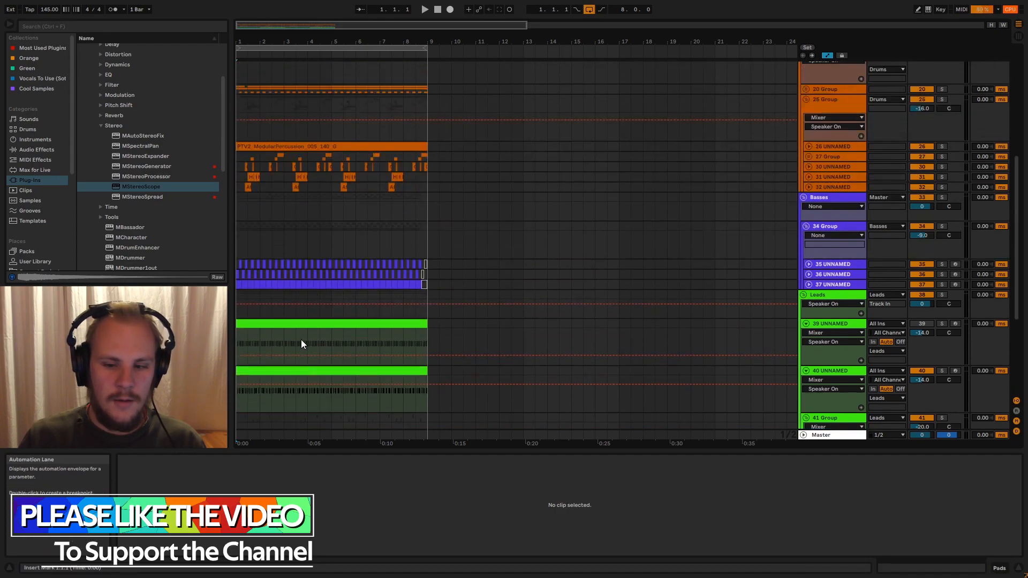
pyautogui.click(806, 248)
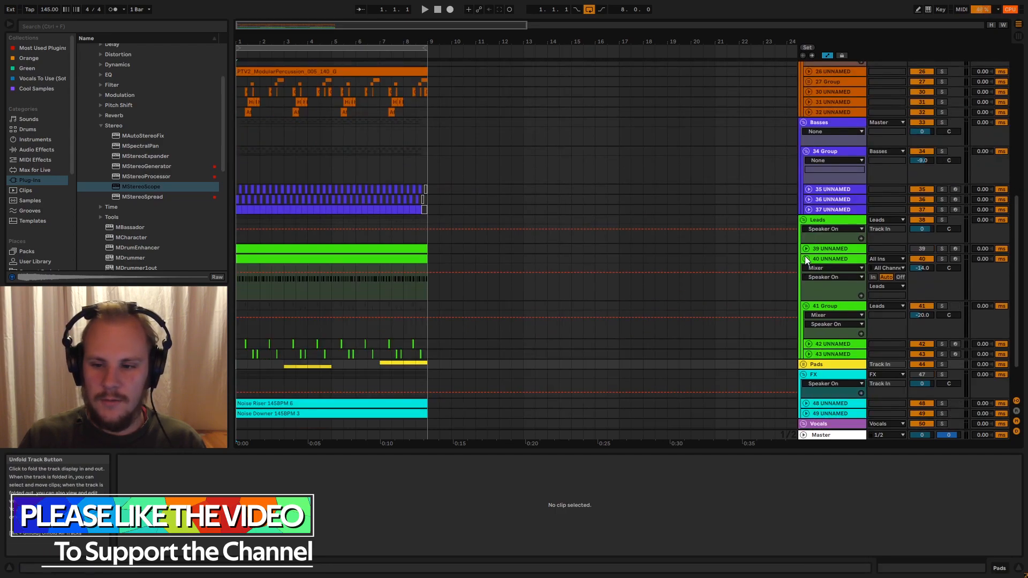
pyautogui.click(806, 259)
pyautogui.click(803, 220)
pyautogui.scroll(5, 805, 144)
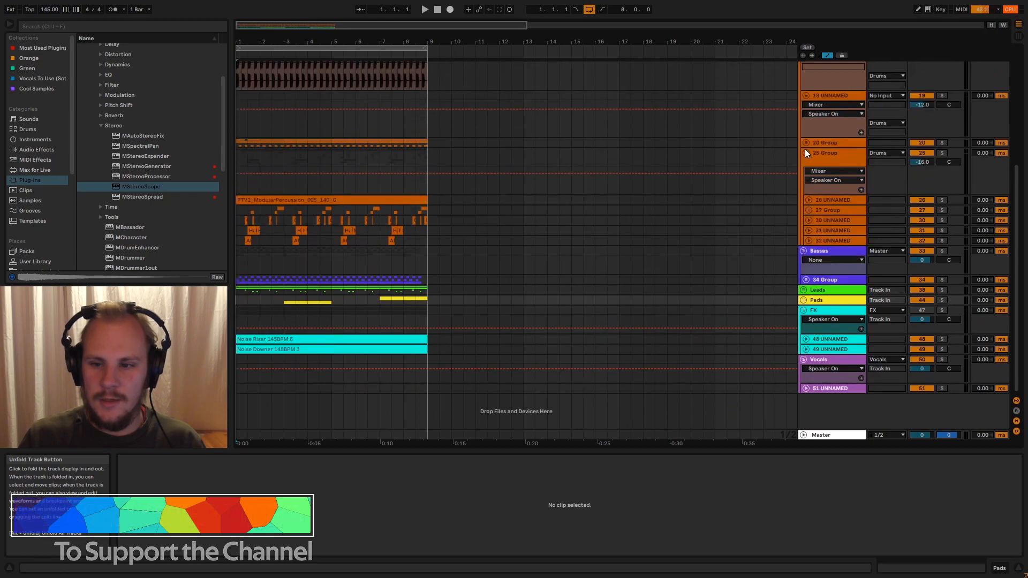
# - Fold 25 Group and tracks 19 and 18 inside the Drums group
pyautogui.scroll(1, 805, 153)
pyautogui.click(806, 165)
pyautogui.scroll(5, 806, 165)
pyautogui.click(806, 159)
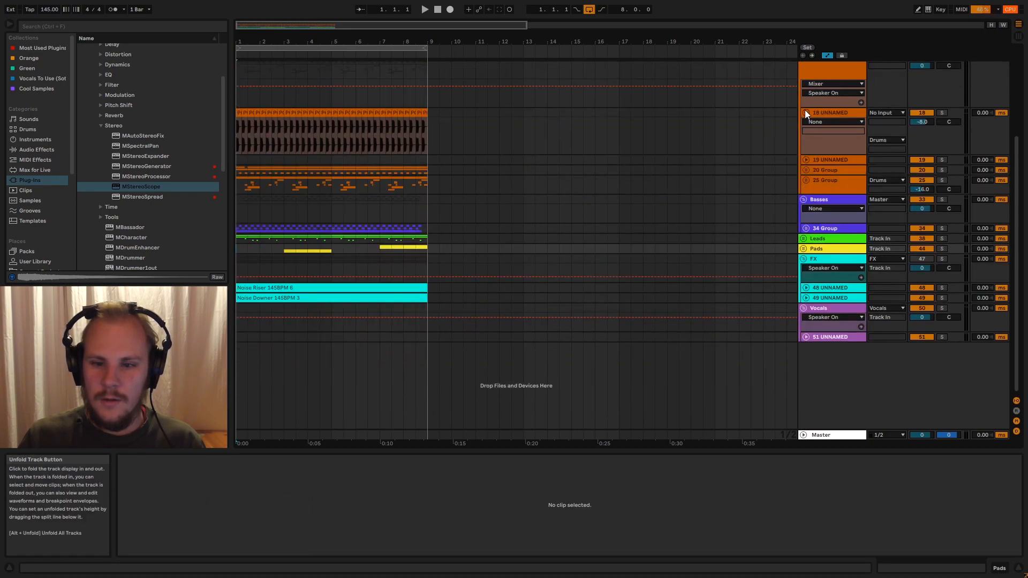
pyautogui.click(806, 112)
pyautogui.scroll(8, 319, 266)
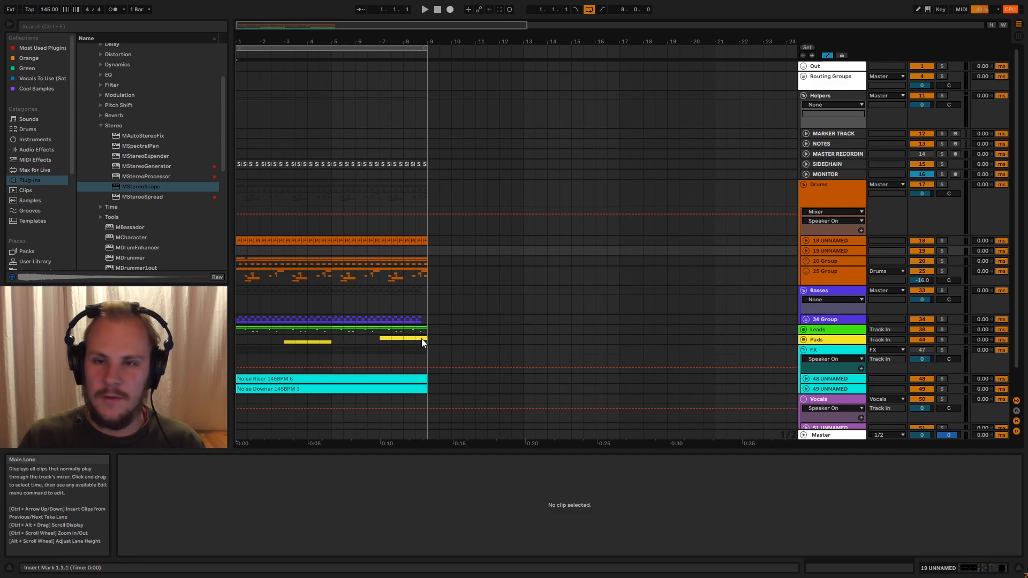
# - Play the looped arrangement with all groups active, stop it, and return the insert marker to 1.1.1 on Pads
pyautogui.press('space')
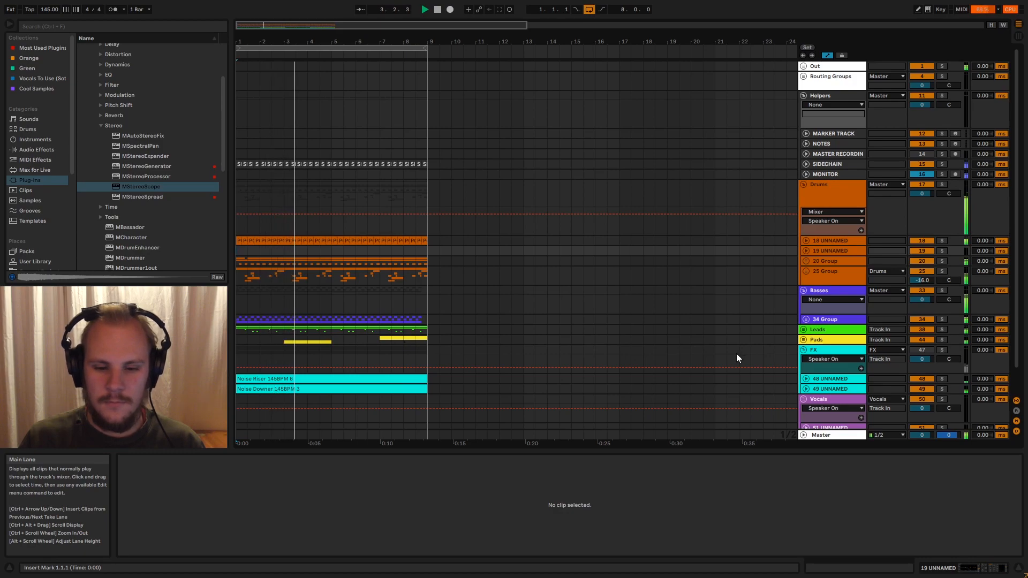
pyautogui.press('space')
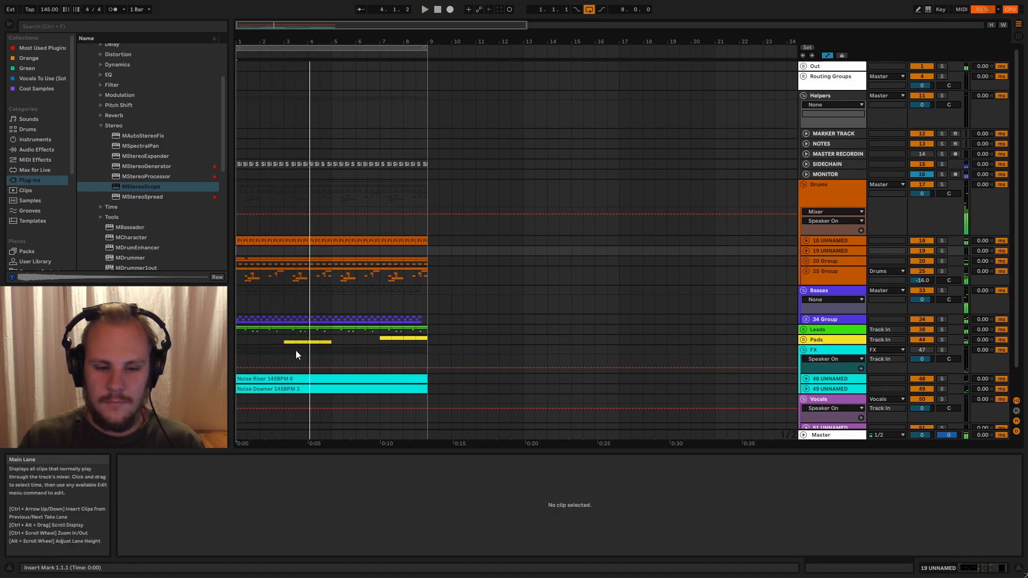
pyautogui.click(244, 343)
# - Solo the FX group and unfold tracks 48 and 49 to show the noise riser and downer waveforms
pyautogui.scroll(-1, 686, 297)
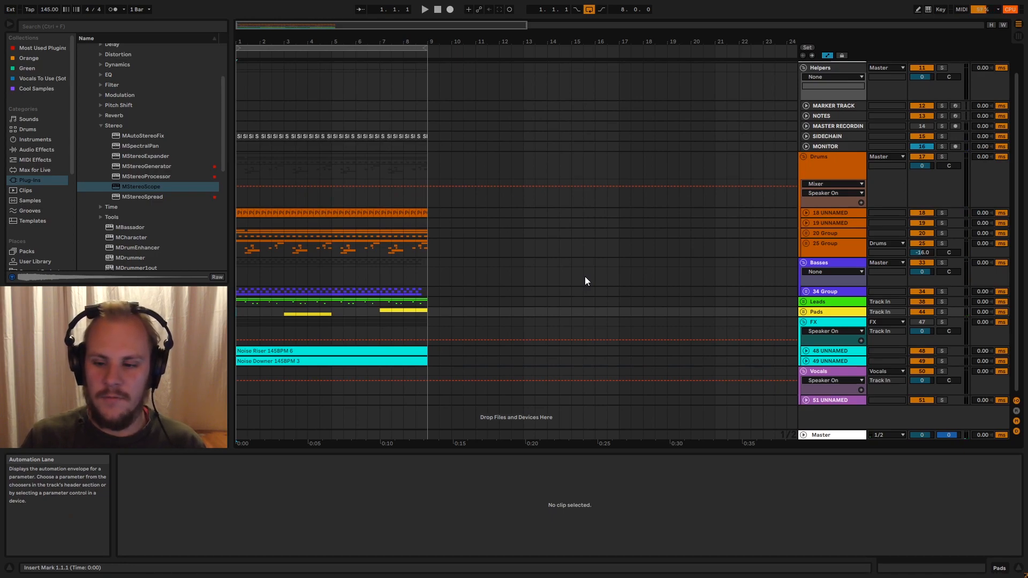
pyautogui.click(943, 322)
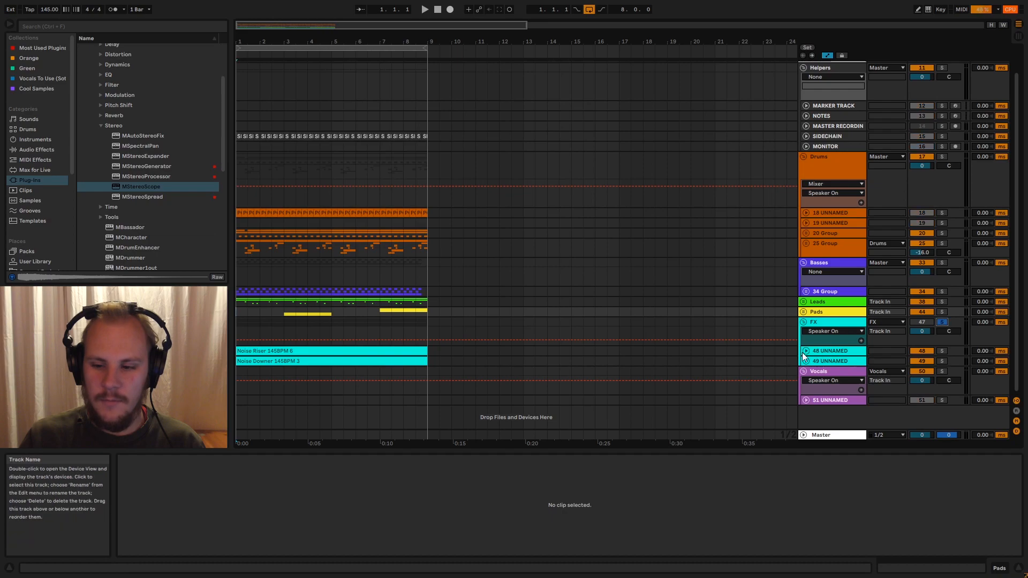
pyautogui.click(806, 352)
pyautogui.scroll(-1, 541, 335)
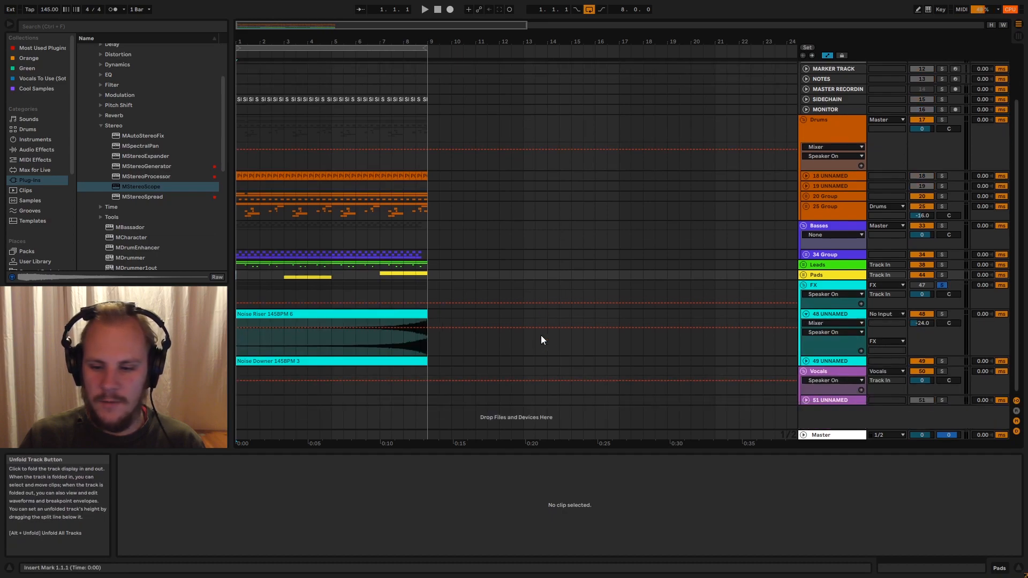
pyautogui.click(805, 358)
pyautogui.scroll(-1, 445, 320)
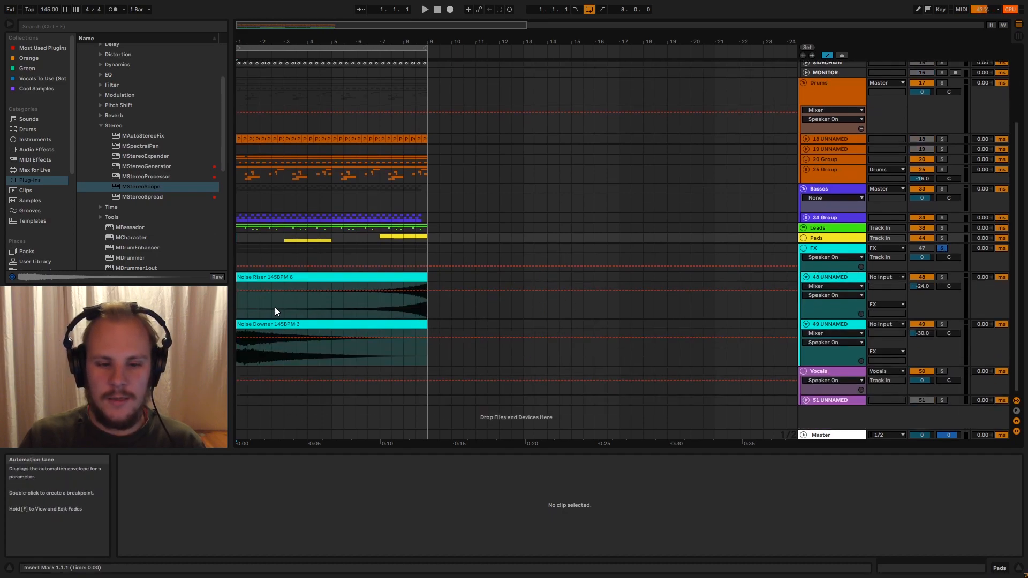
# - Compare the shapes of the Noise Riser and Noise Downer clips by highlighting the whole riser and the downer from 1.1.1 to 7.1.1
pyautogui.moveTo(240, 303); pyautogui.dragTo(429, 303)
pyautogui.moveTo(237, 358); pyautogui.dragTo(384, 355)
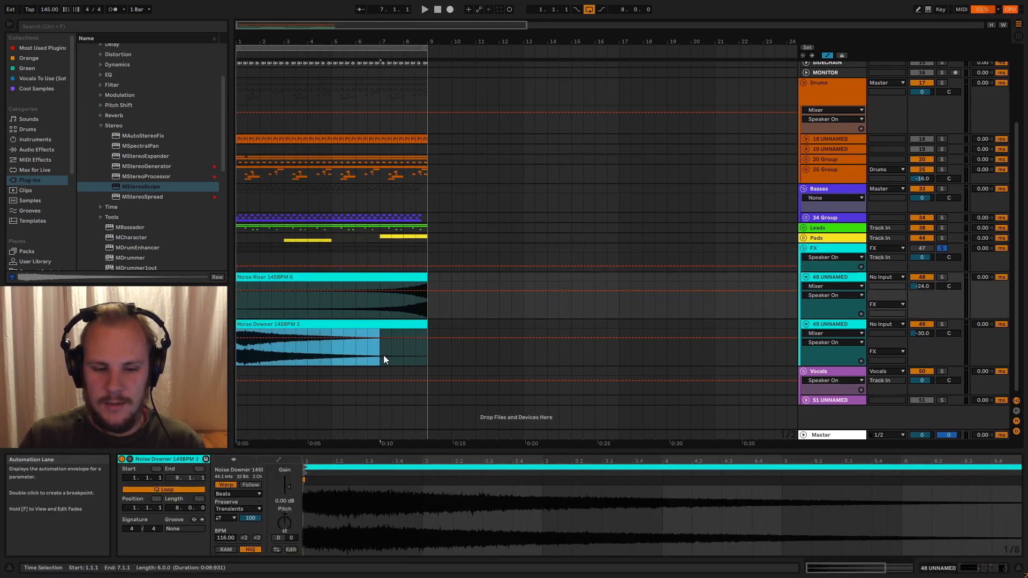
pyautogui.moveTo(240, 354); pyautogui.dragTo(384, 356)
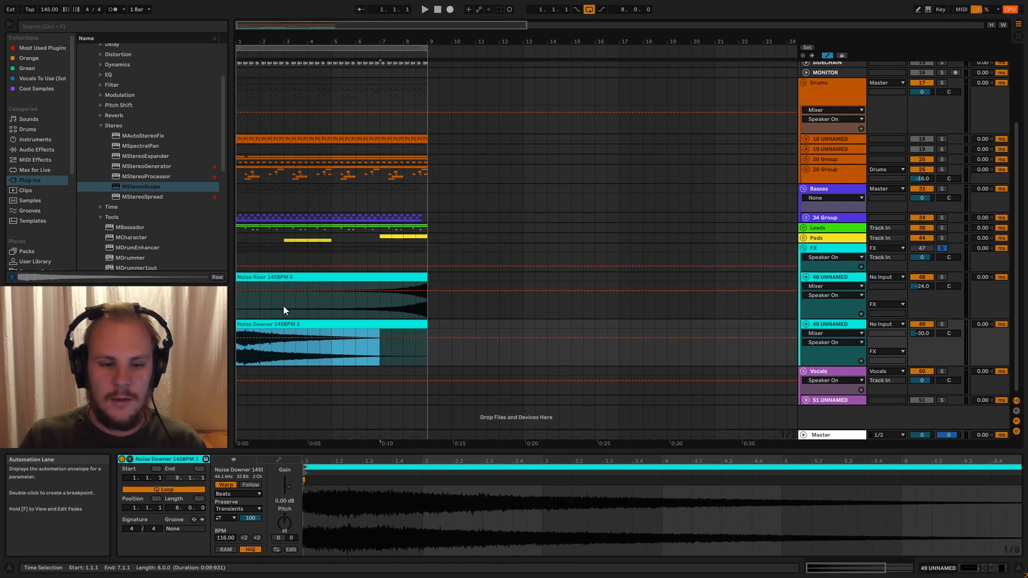
# - Play the soloed FX clips from 1.1.1, and highlight the downer from 1.1.1 to 4.1.1 and the riser from 7.3.1 to 9.1.1
pyautogui.click(237, 304)
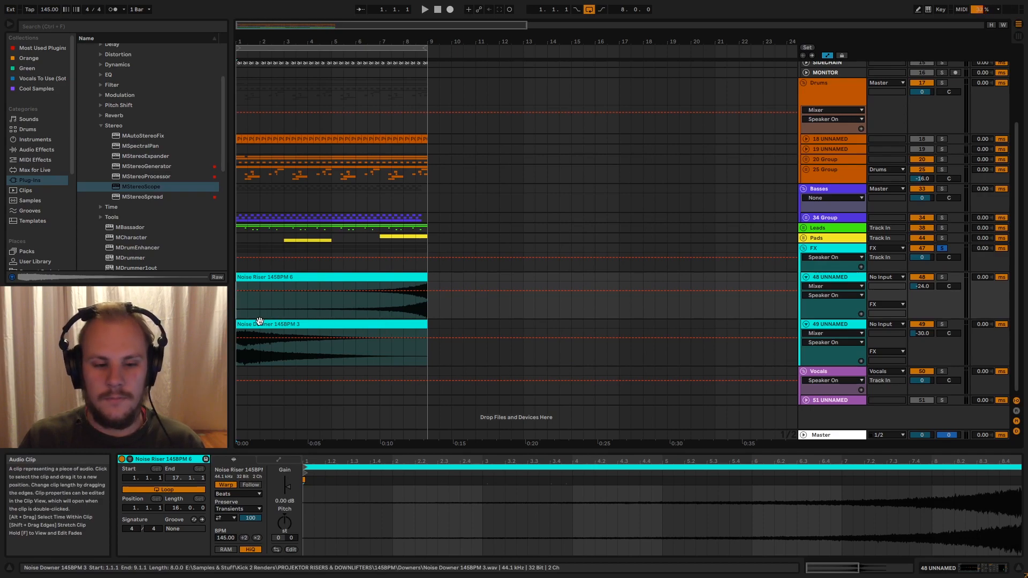
pyautogui.press('space')
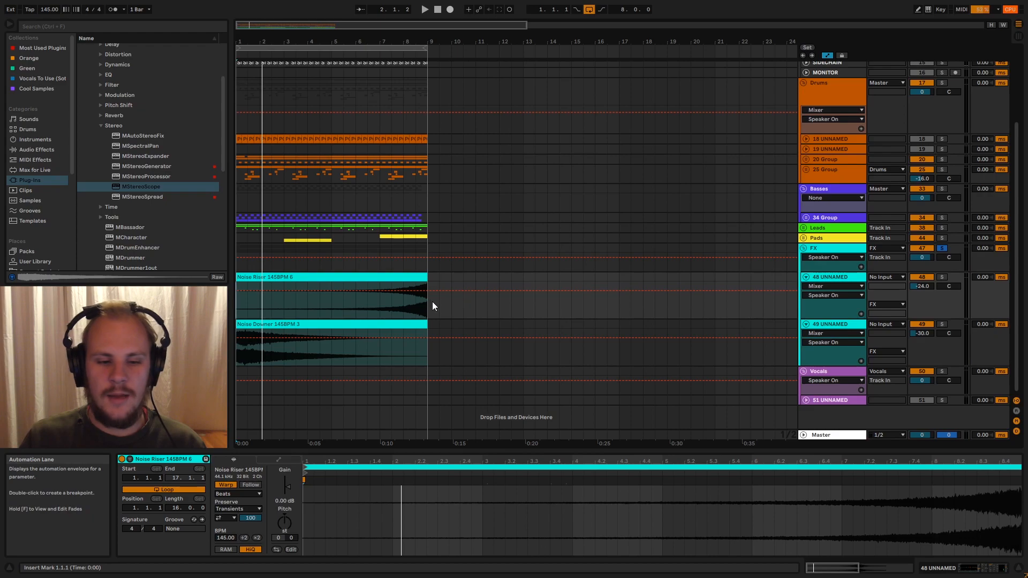
pyautogui.moveTo(239, 353); pyautogui.dragTo(307, 355)
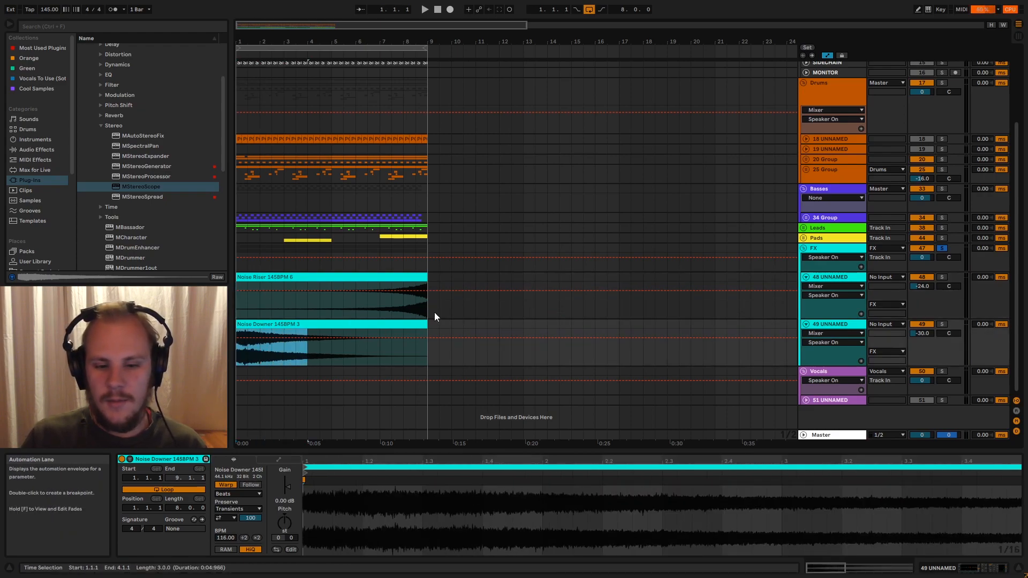
pyautogui.moveTo(391, 308); pyautogui.dragTo(426, 309)
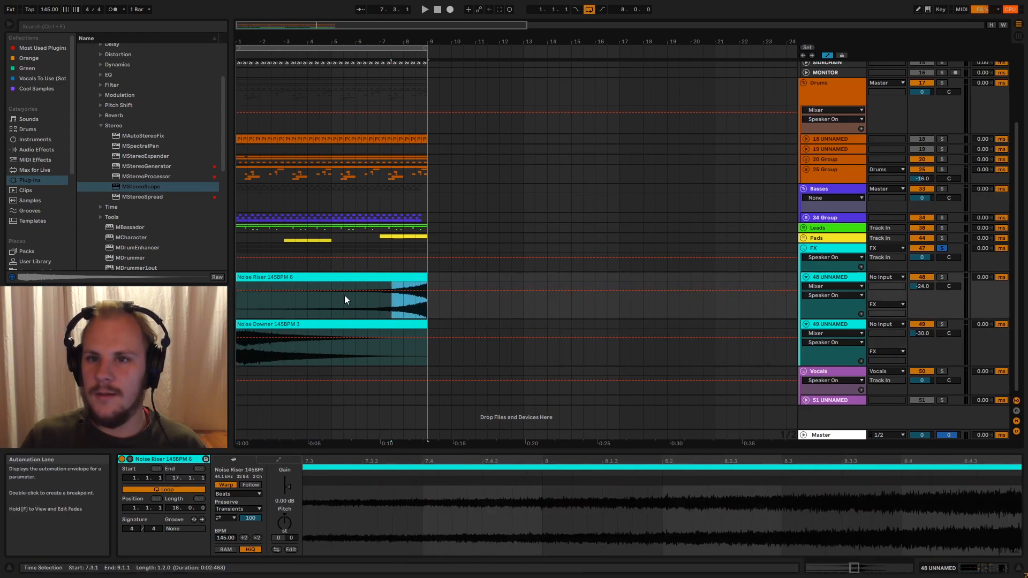
# - Turn off the FX solo and fold tracks 48 and 49 and the FX and Basses groups
pyautogui.click(239, 186)
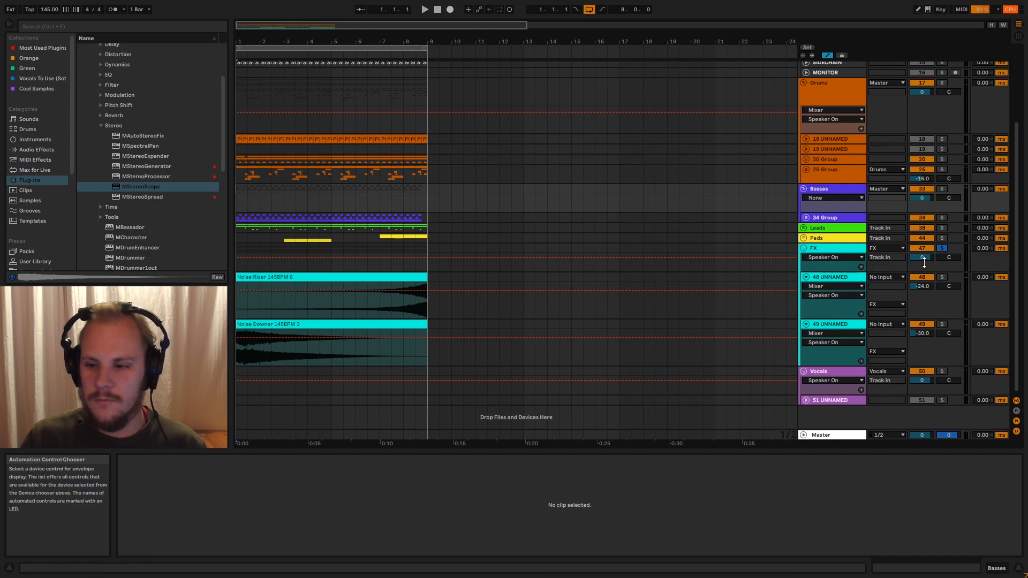
pyautogui.click(942, 248)
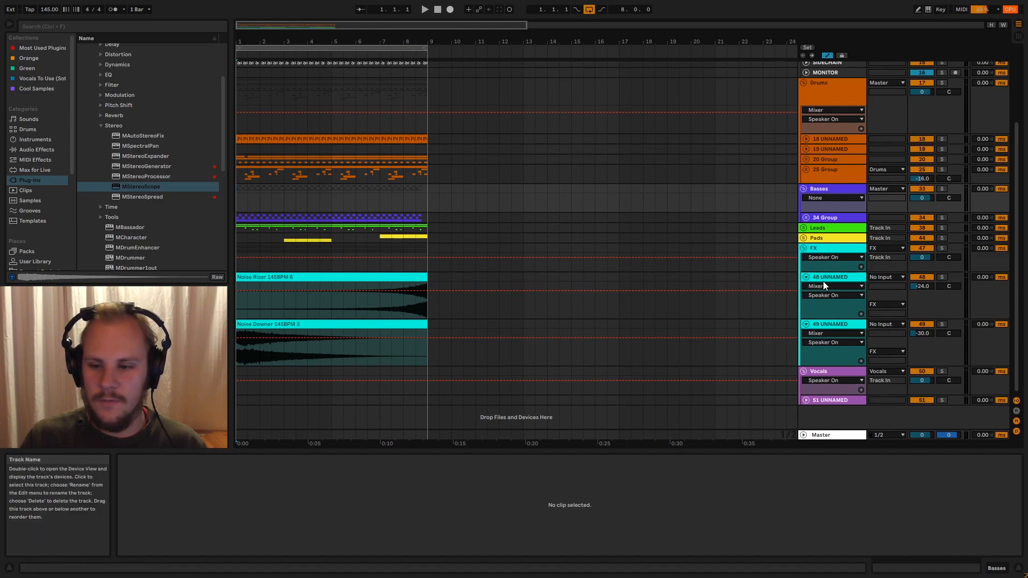
pyautogui.click(806, 277)
pyautogui.click(804, 288)
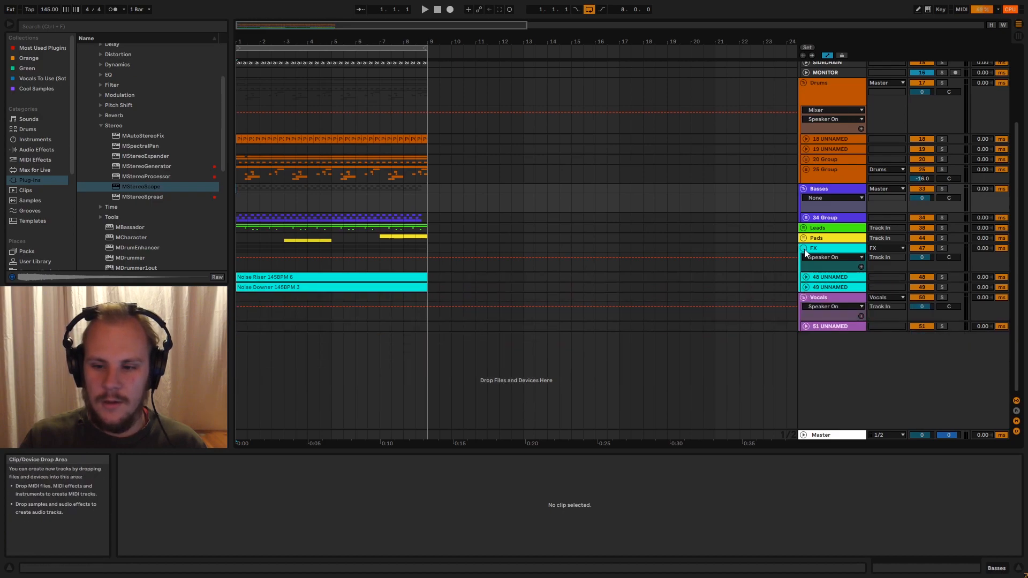
pyautogui.click(804, 249)
pyautogui.click(804, 290)
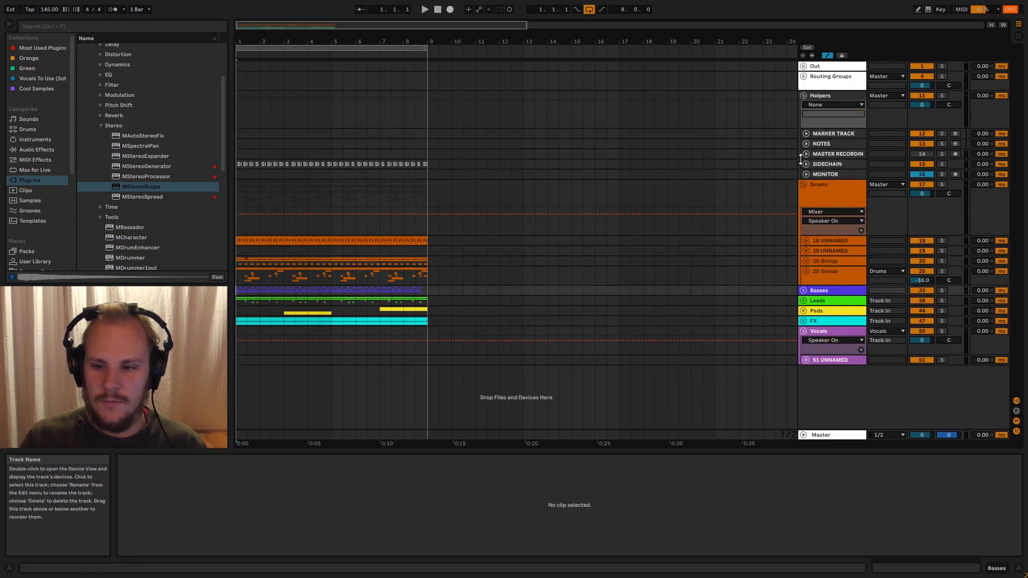
# - Fold the Drums, Helpers and Vocals groups and play the complete loop from 1.1.1
pyautogui.click(825, 174)
pyautogui.click(803, 185)
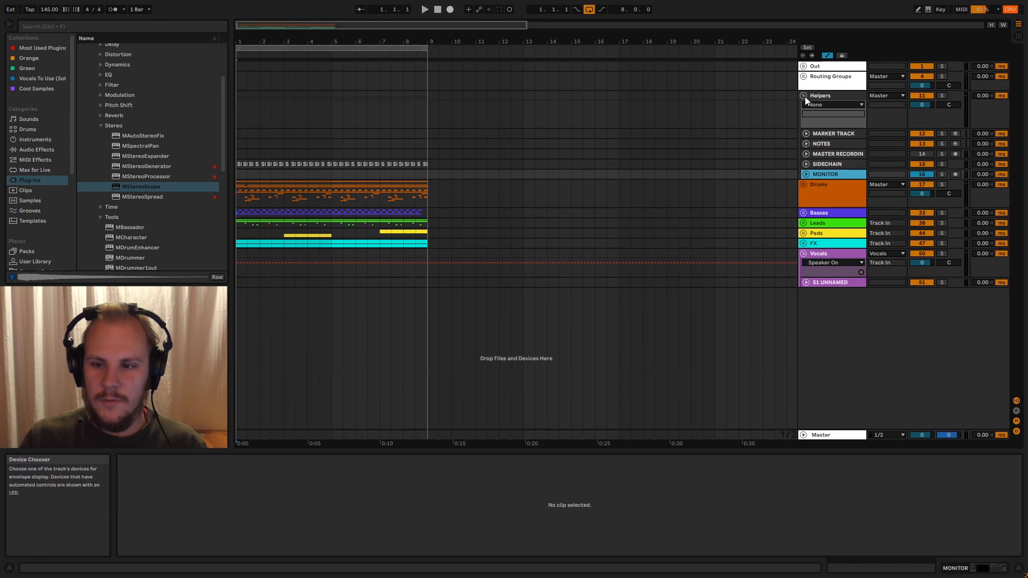
pyautogui.click(804, 95)
pyautogui.click(804, 175)
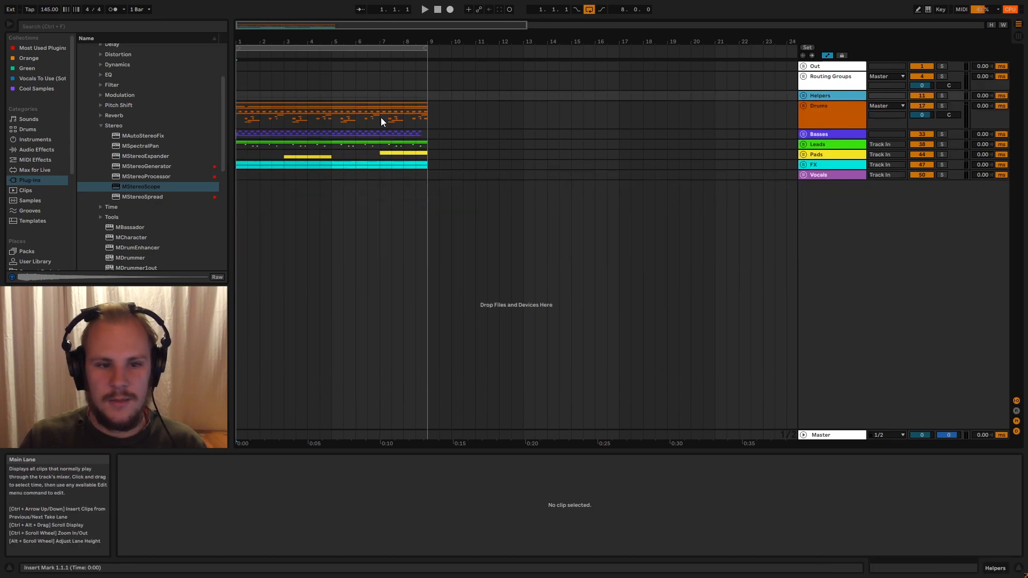
pyautogui.click(237, 95)
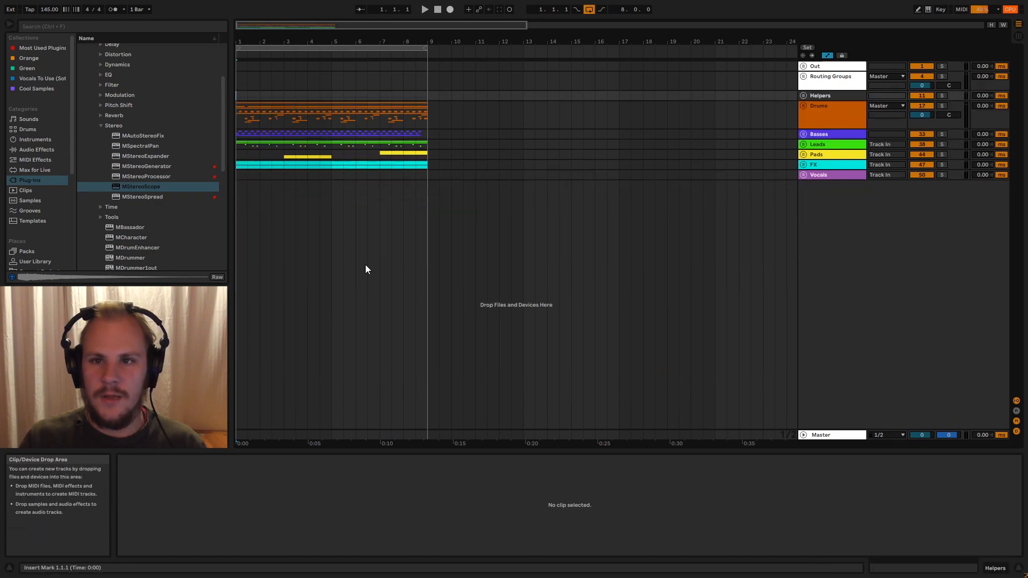
pyautogui.press('space')
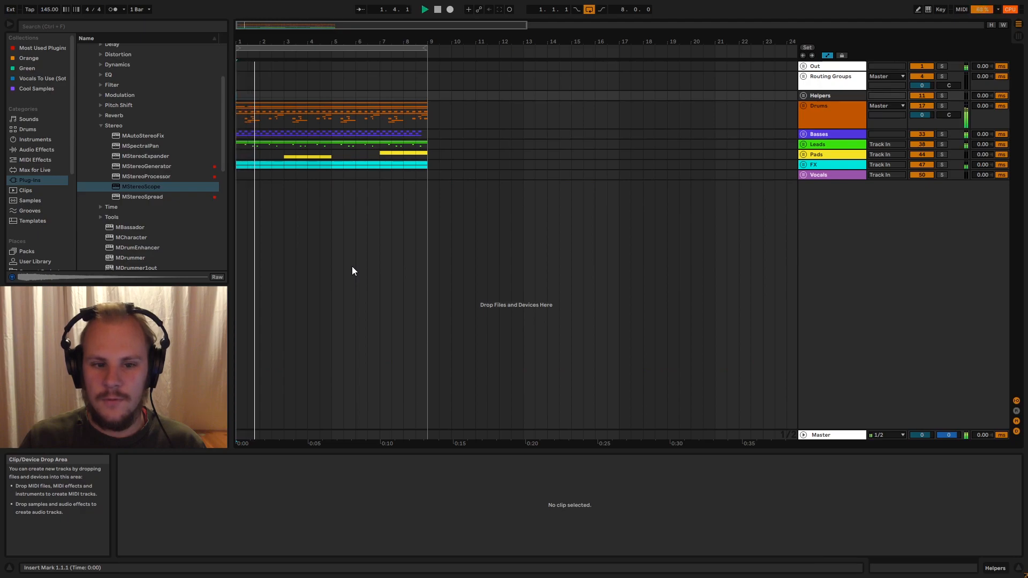